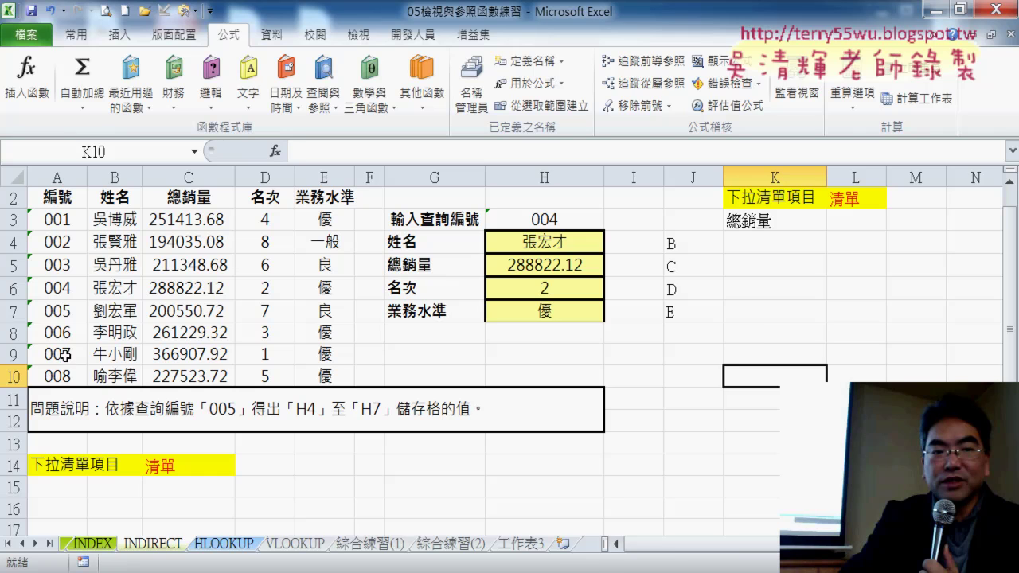
Check the lookup ID list in H3, keeping 004 as the queried ID.
drag(65, 355, 326, 374)
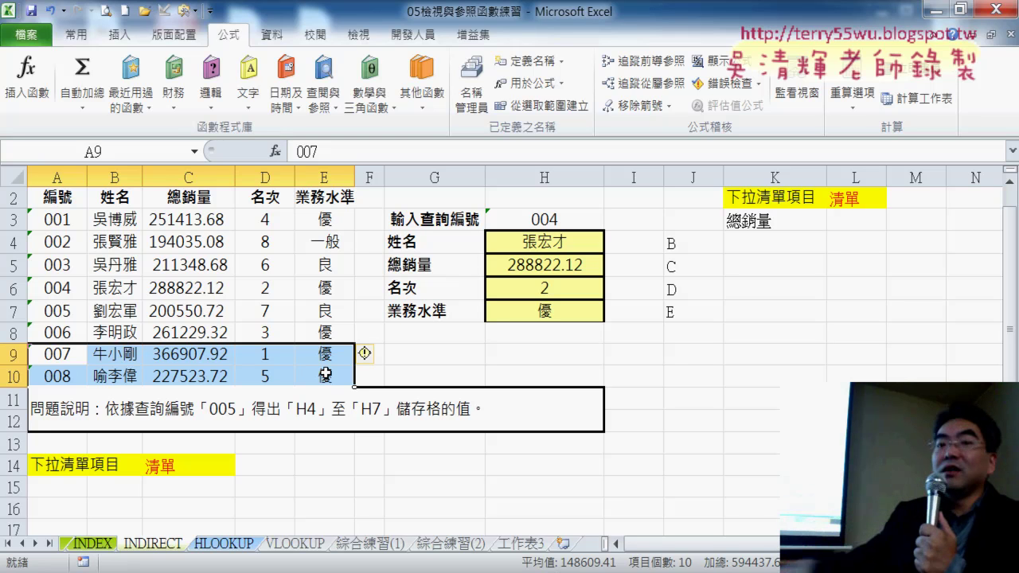
click(585, 350)
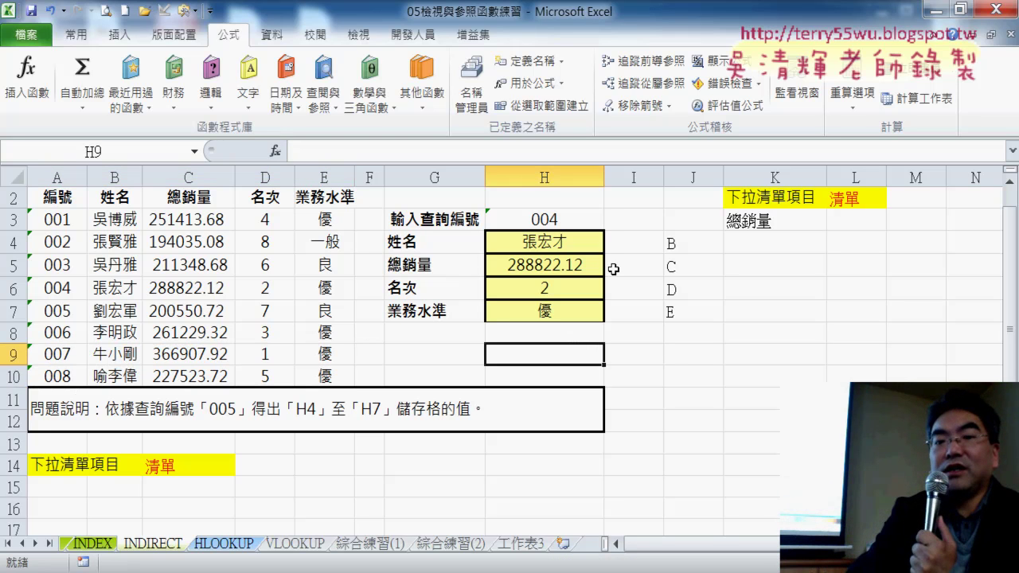
click(595, 219)
click(608, 226)
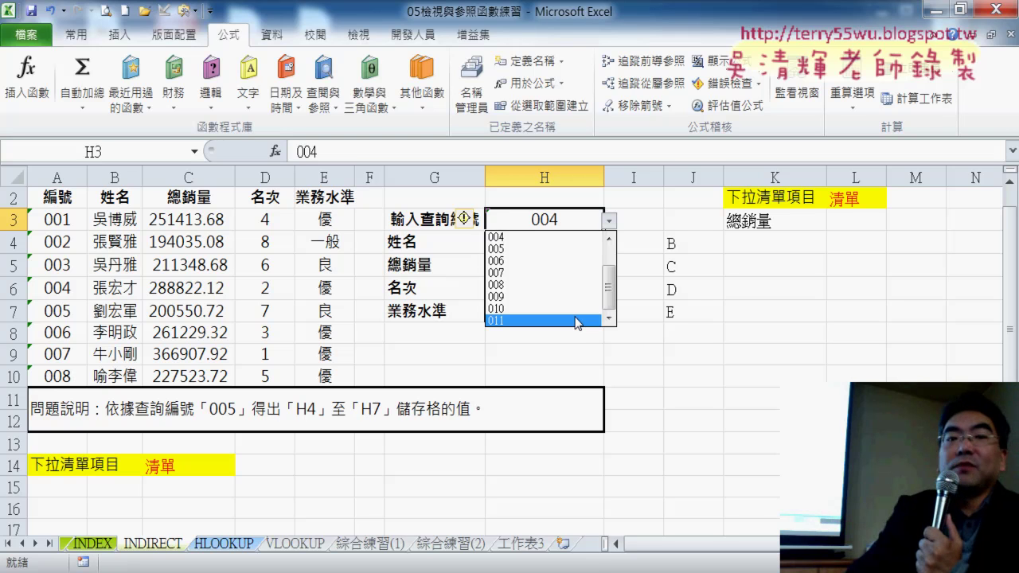
click(15, 397)
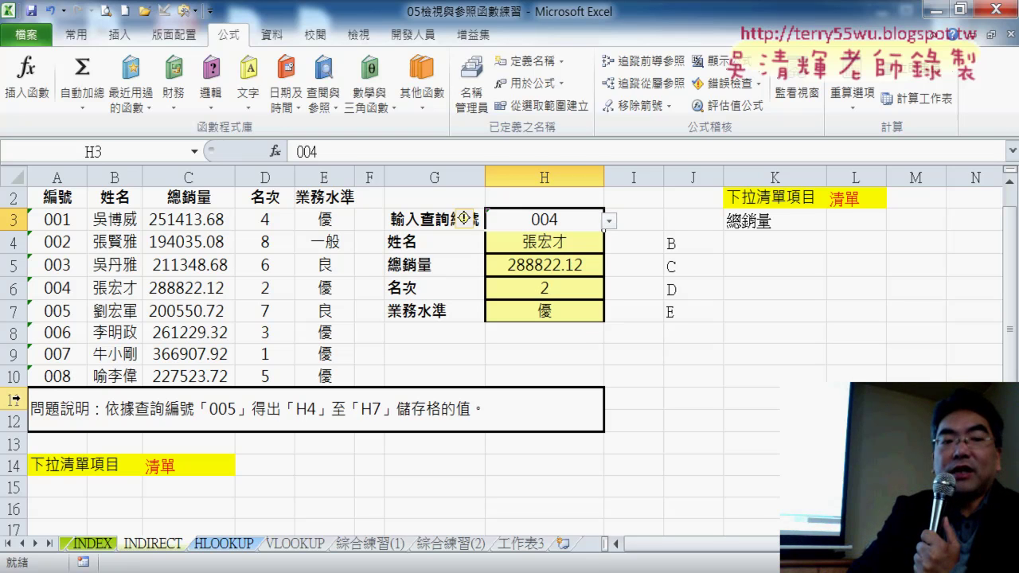
Delete rows 11–14 holding the problem-description note, then select A11:A14.
click(14, 400)
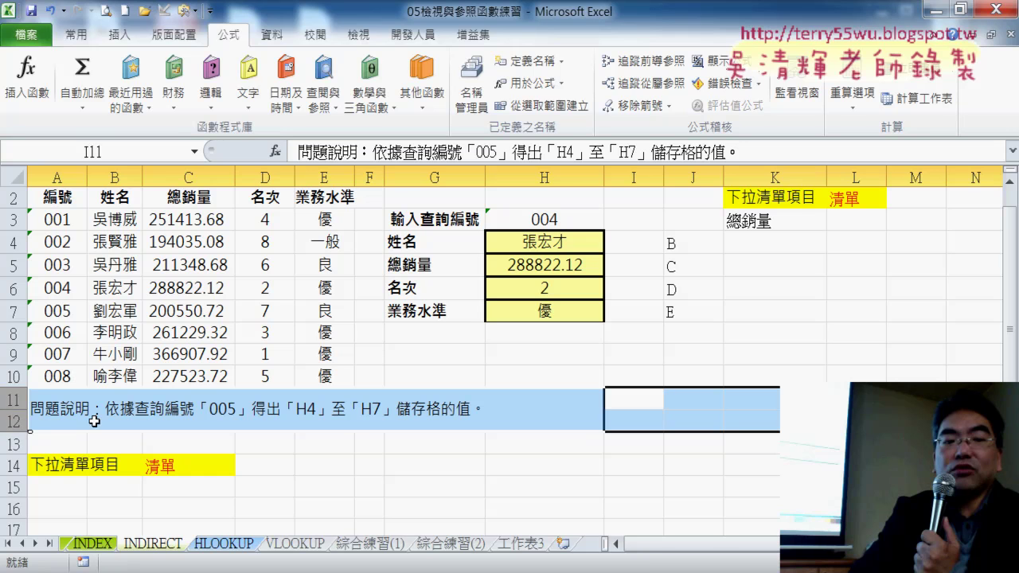
drag(15, 398, 15, 464)
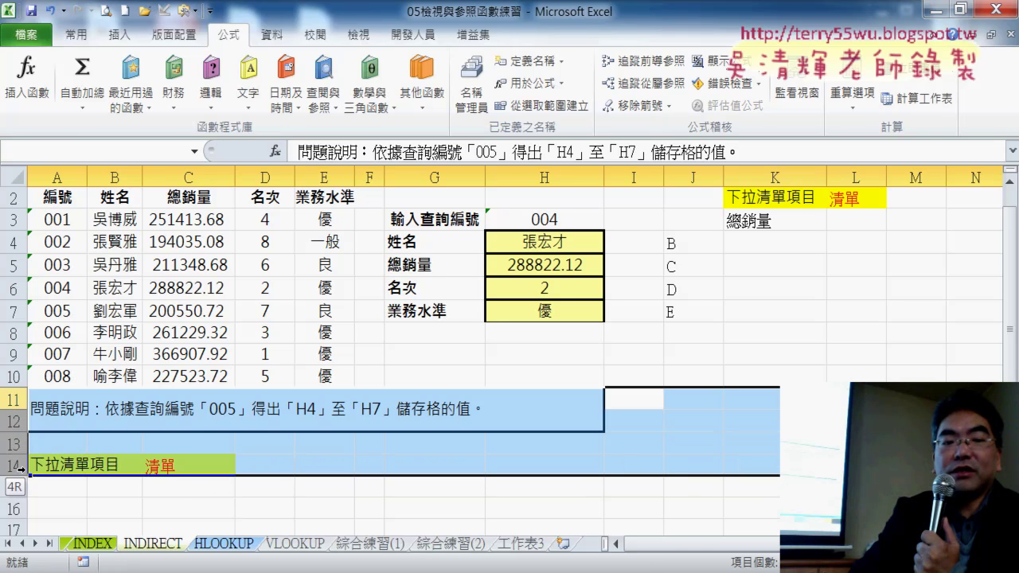
right_click(133, 443)
click(193, 318)
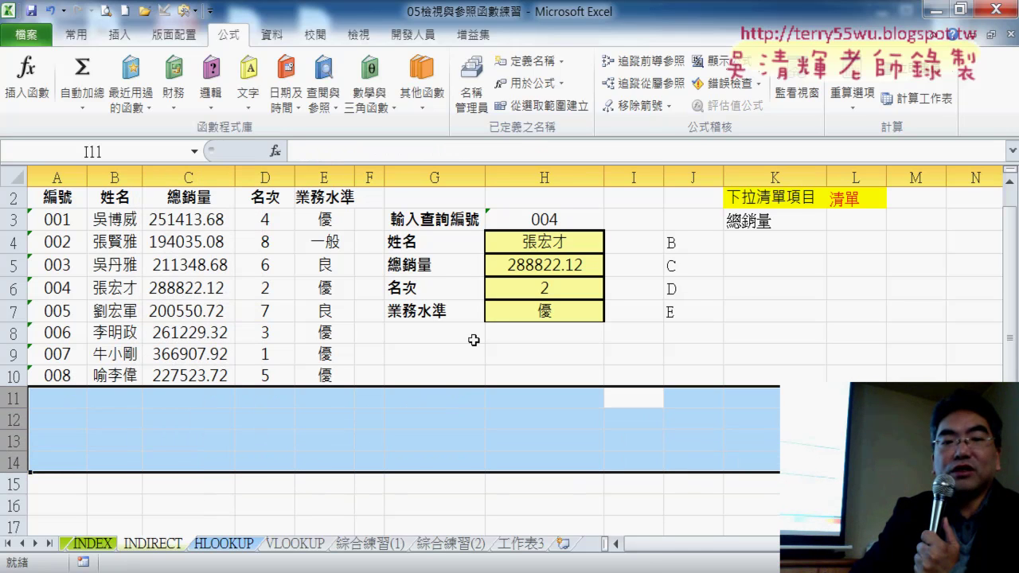
scroll(89, 412, up, 1)
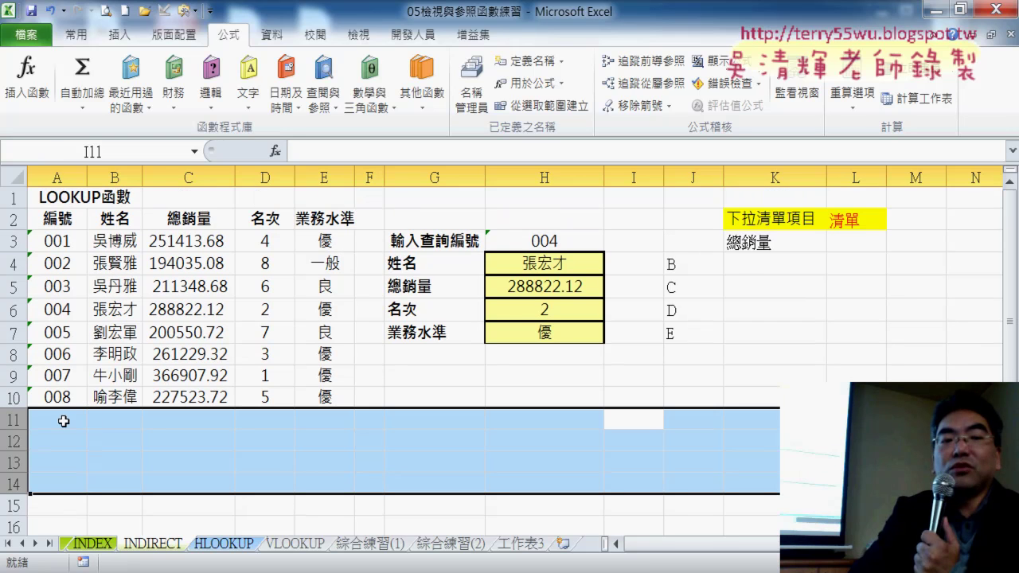
drag(63, 421, 62, 487)
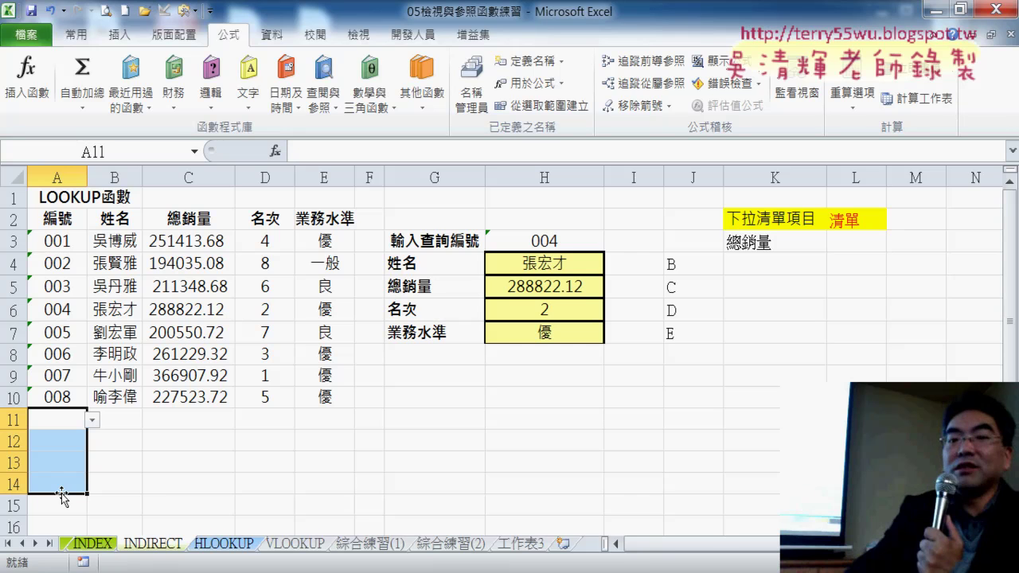
On sheet 工作表3, select the 編號 ID column A, from A1 down to the last ID.
click(526, 546)
click(60, 198)
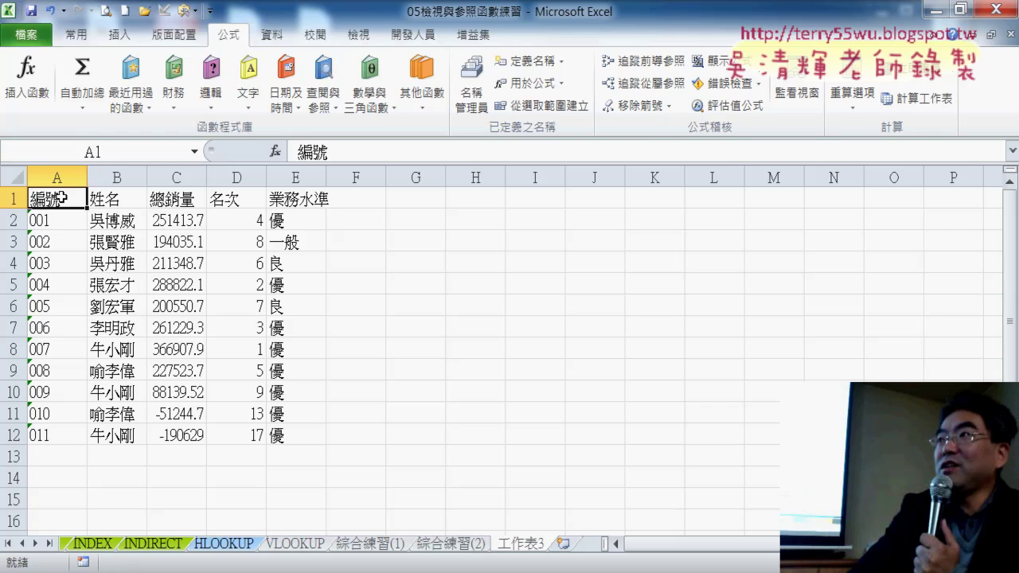
click(56, 176)
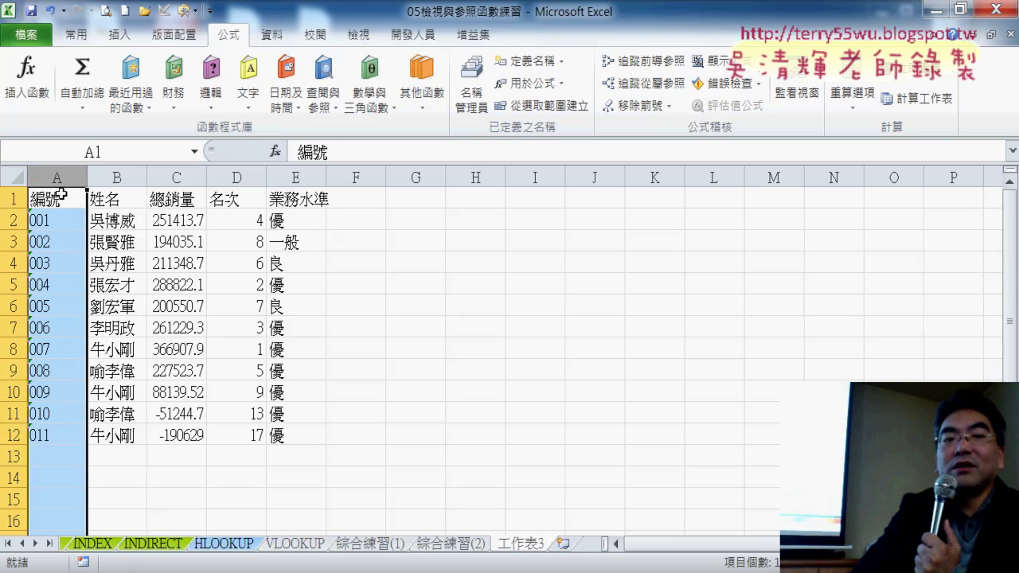
click(60, 195)
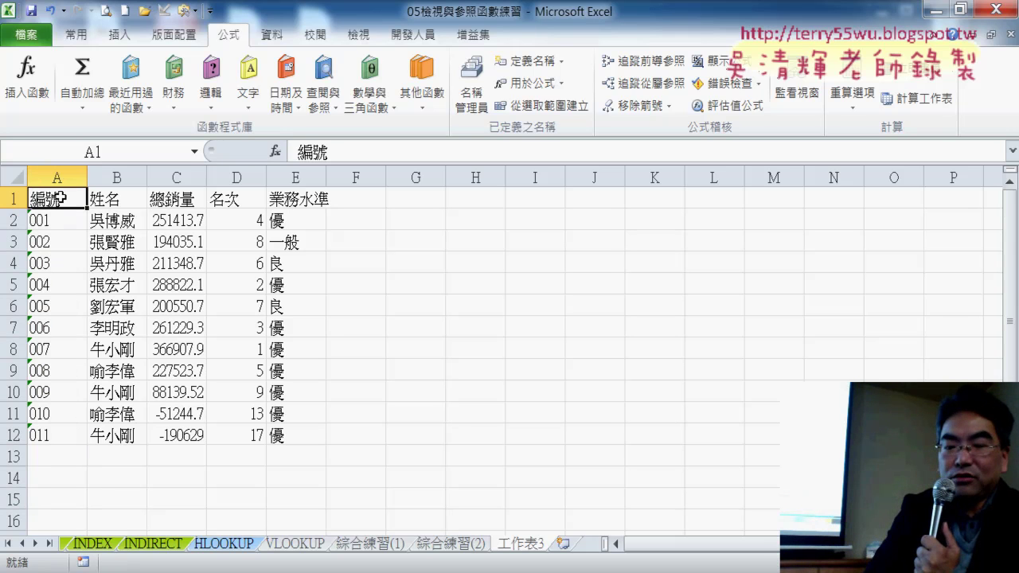
key(ctrl+shift+Down)
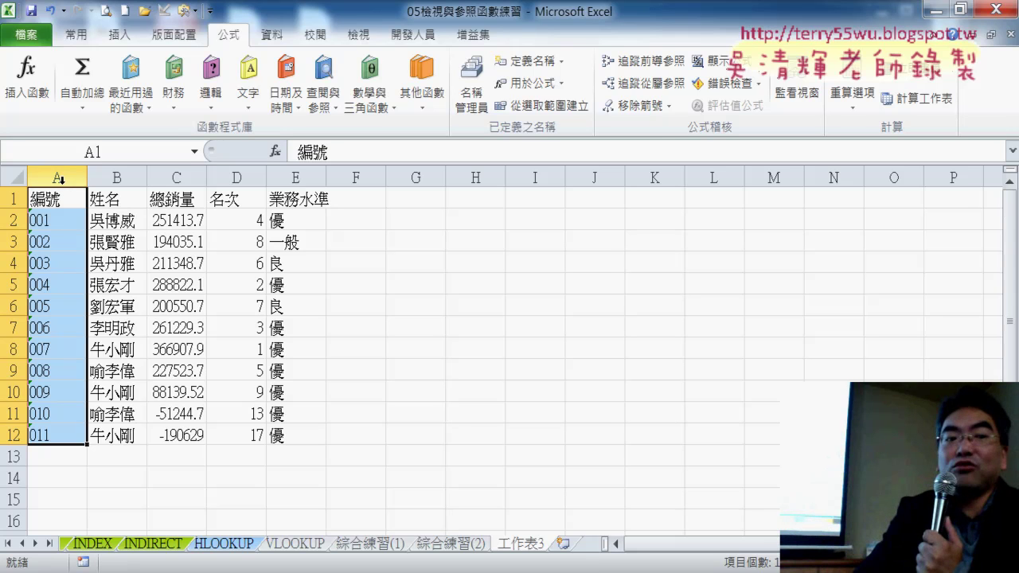
click(61, 178)
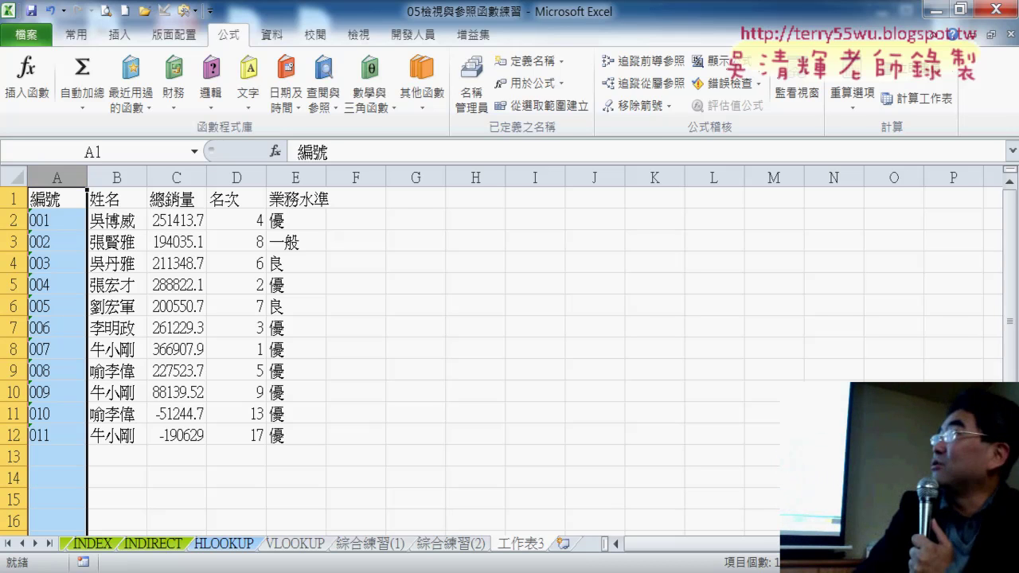
click(472, 83)
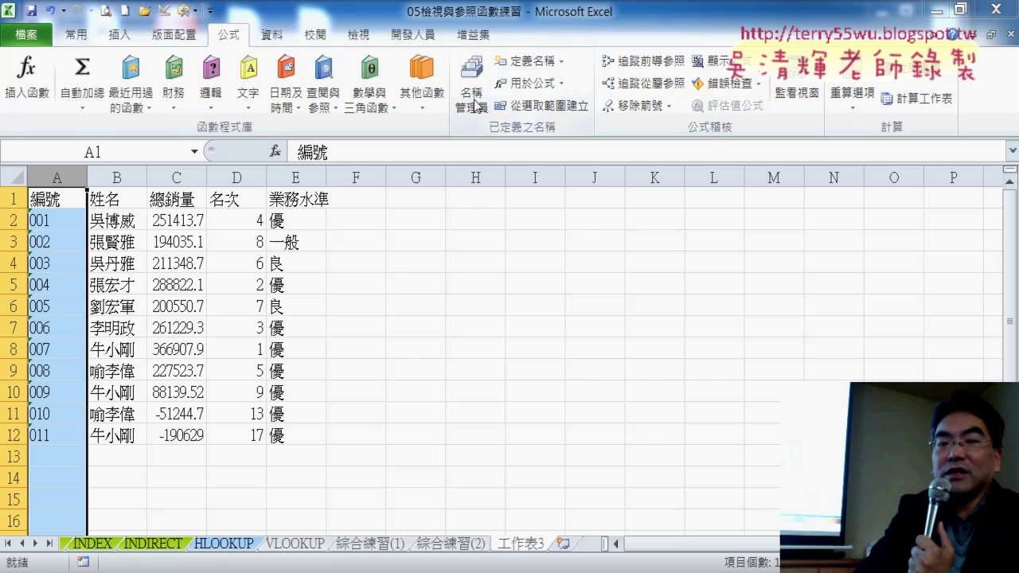
click(469, 326)
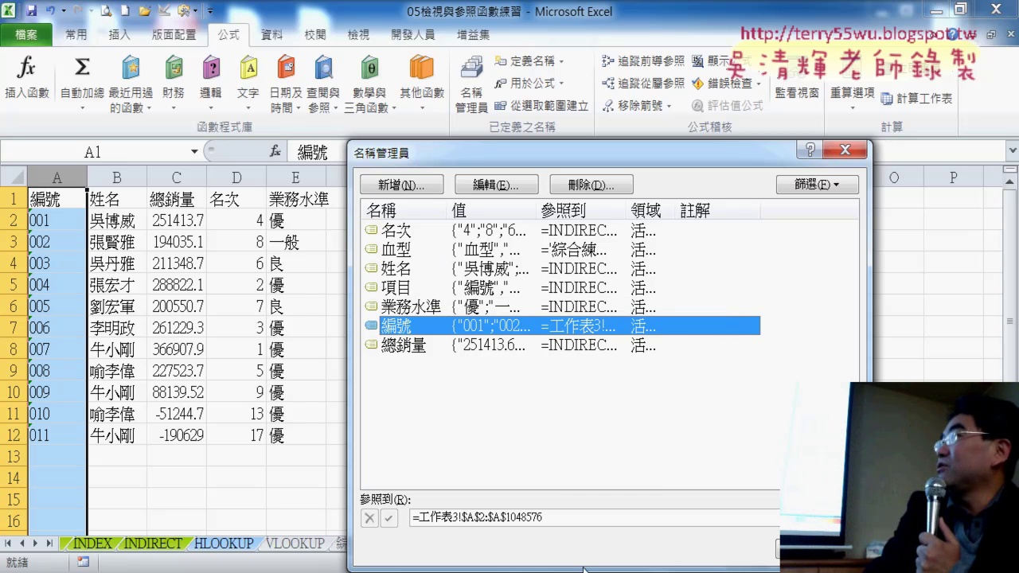
drag(576, 518, 440, 520)
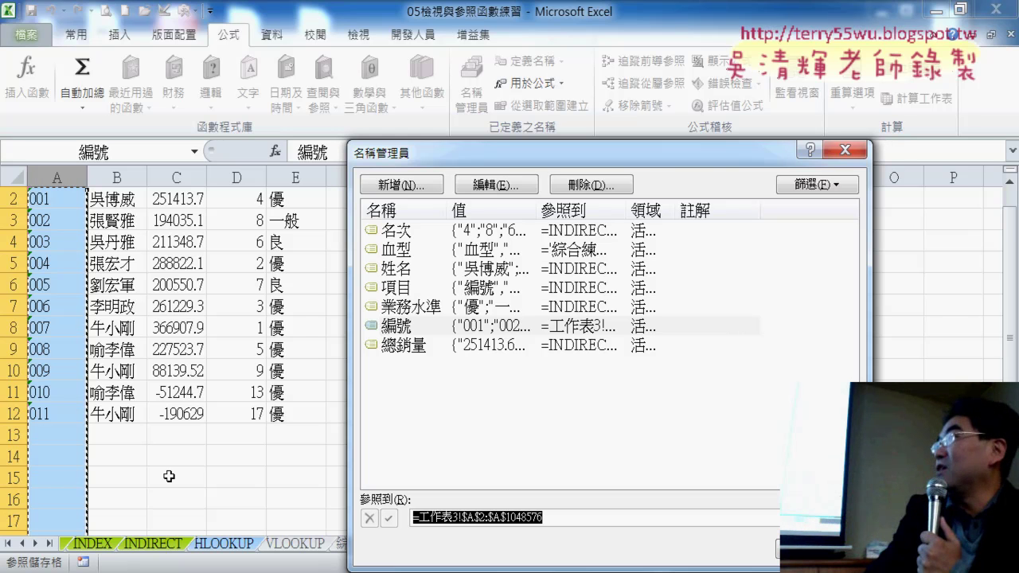
click(605, 517)
Review the lookup ID list in H3 on the INDIRECT sheet without changing it.
key(Escape)
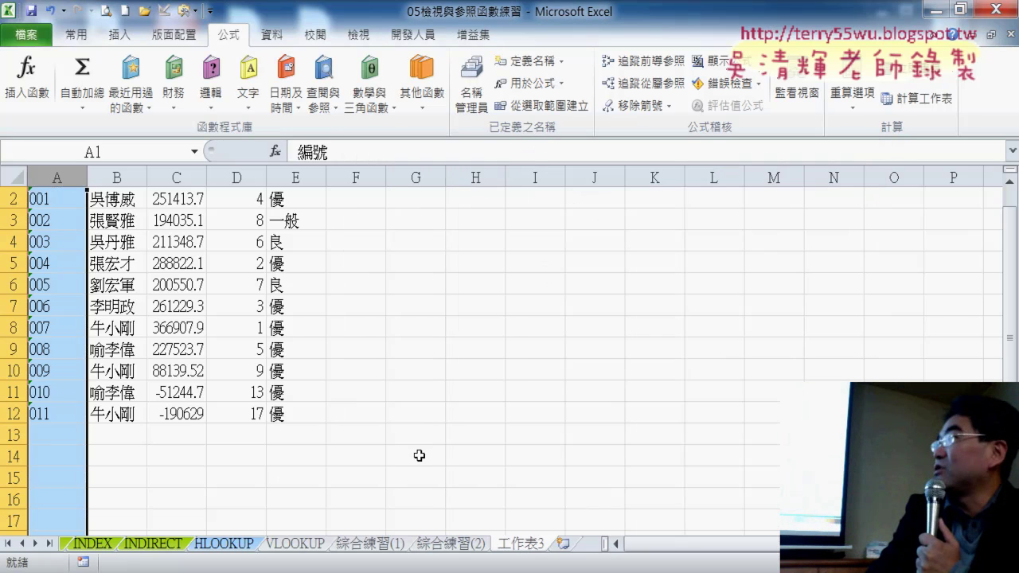
click(48, 415)
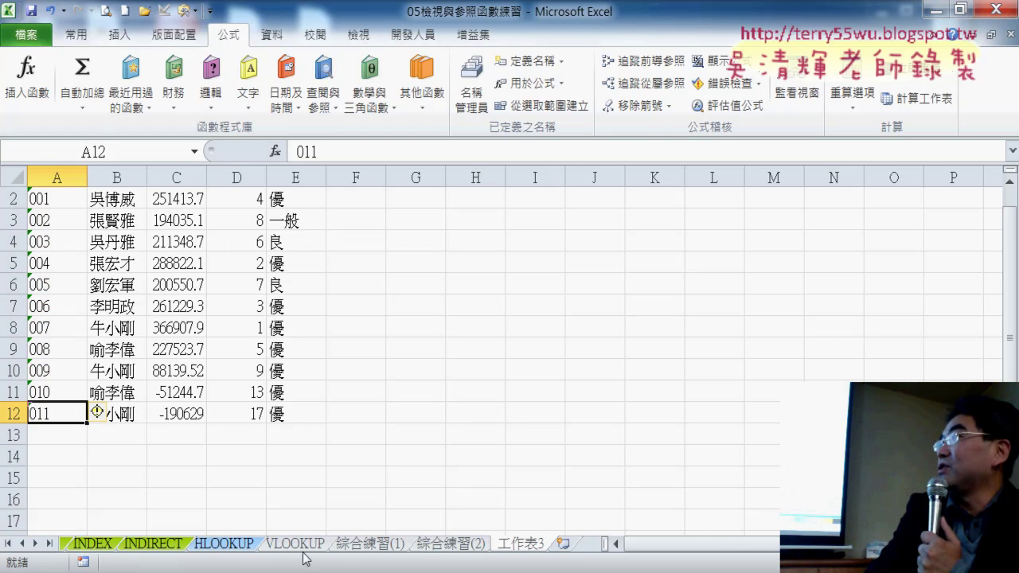
click(163, 544)
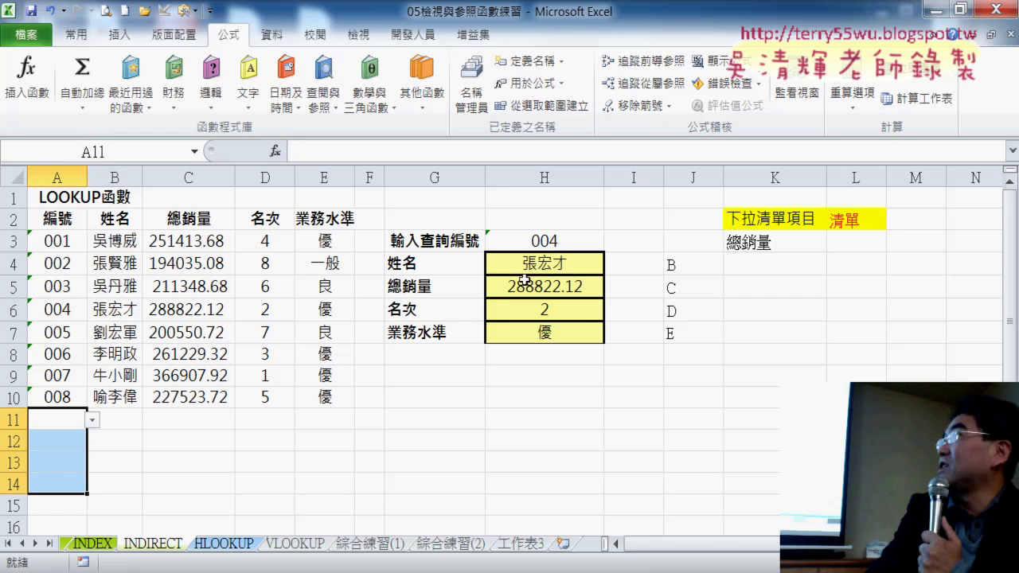
click(590, 231)
click(607, 244)
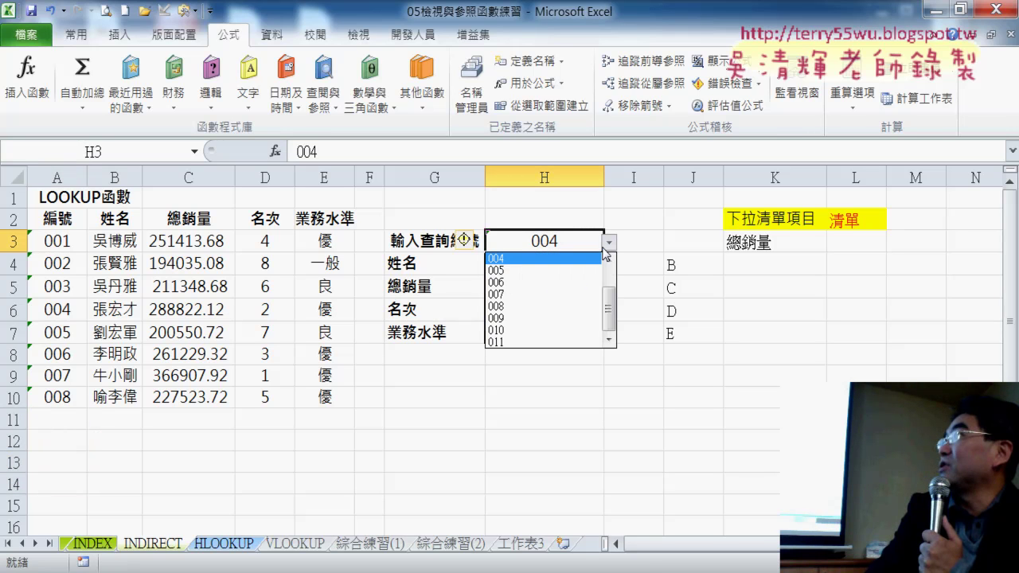
drag(617, 318, 617, 344)
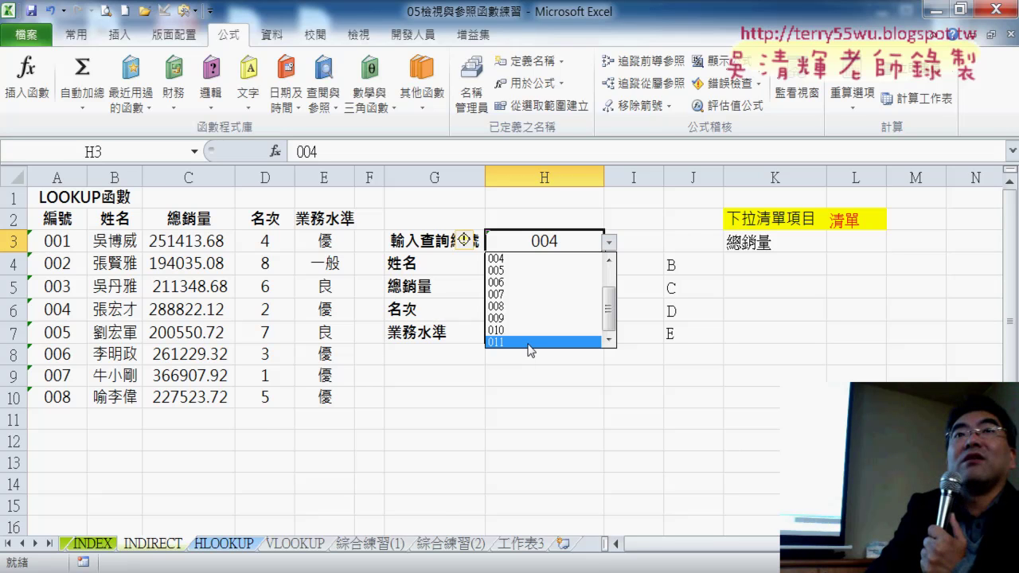
click(513, 548)
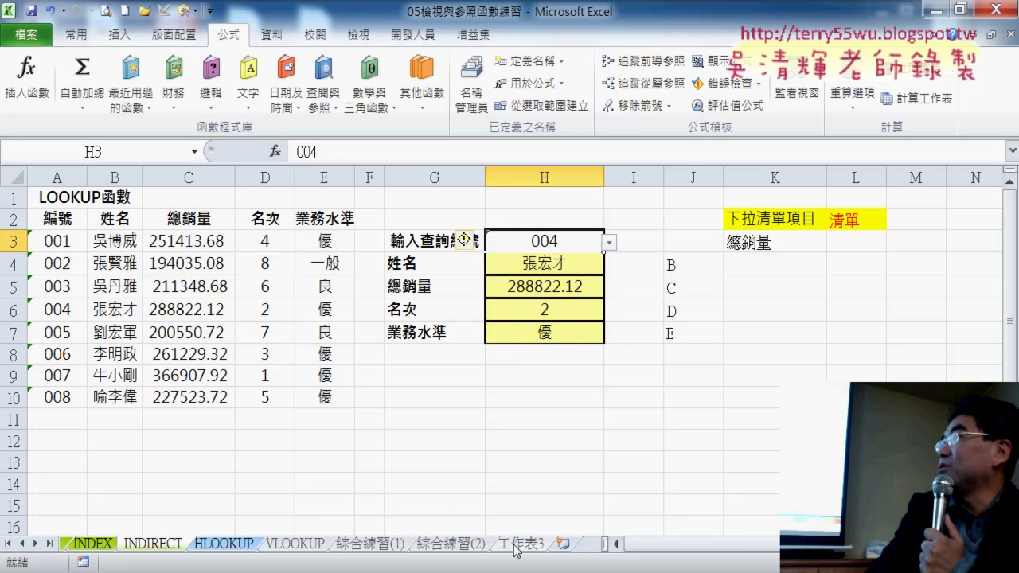
Fill 工作表3's records for IDs 010–011 down to row 15, adding records 012–014.
click(517, 547)
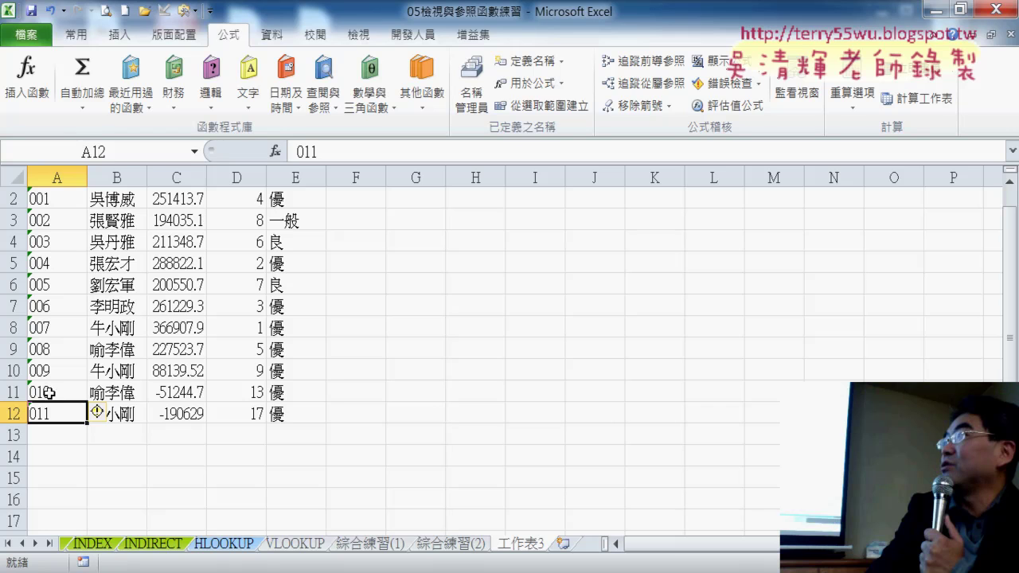
drag(50, 392, 296, 414)
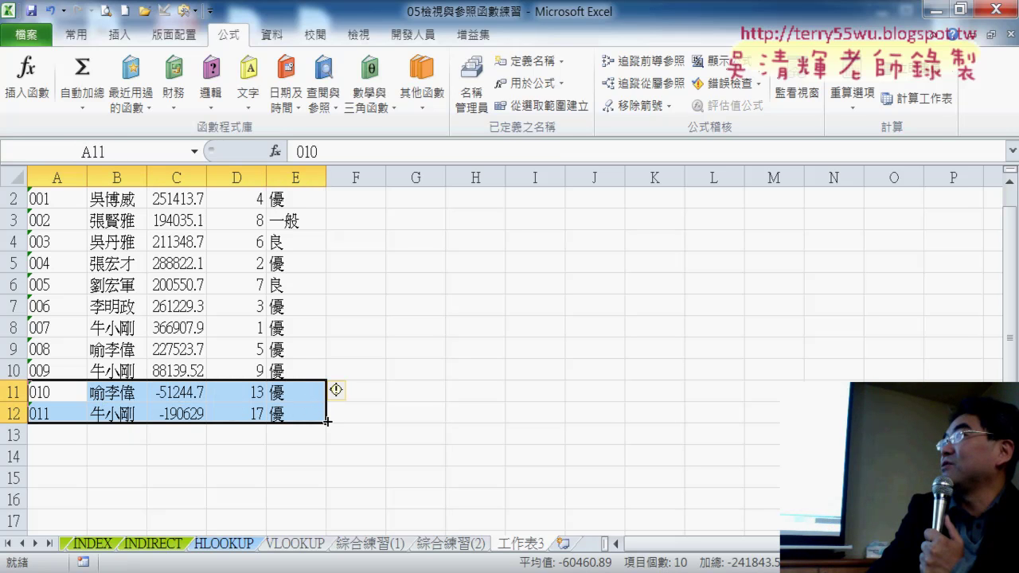
drag(326, 421, 328, 482)
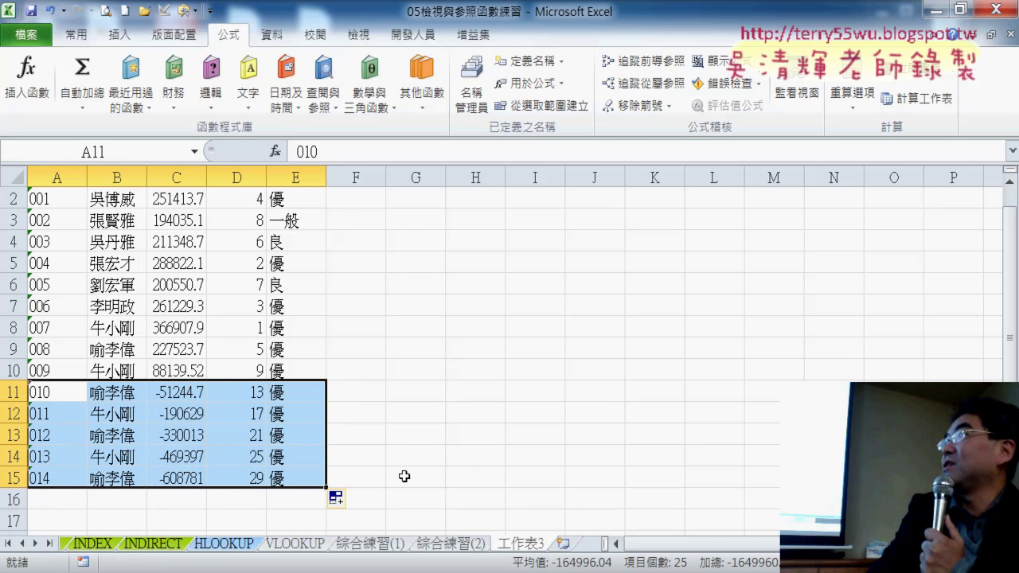
On the INDIRECT sheet, browse H3's ID list through the new ID 014, leaving 004 selected.
click(167, 548)
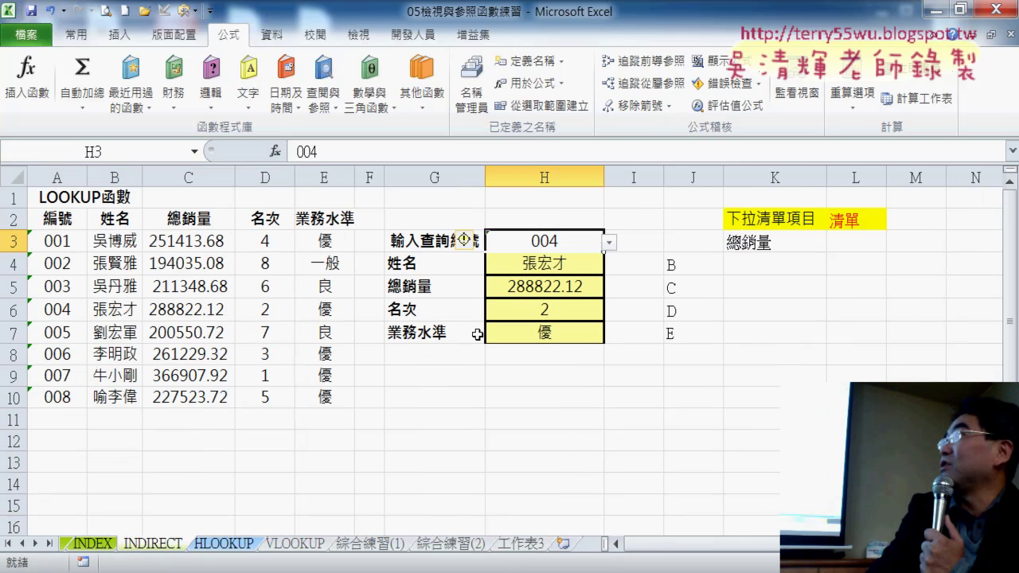
click(610, 243)
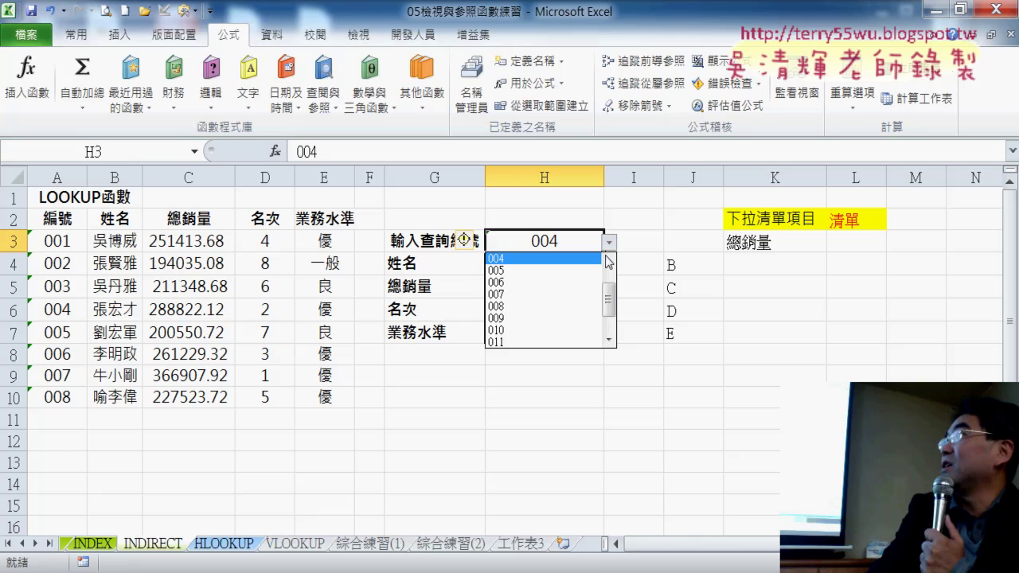
scroll(609, 309, down, 1)
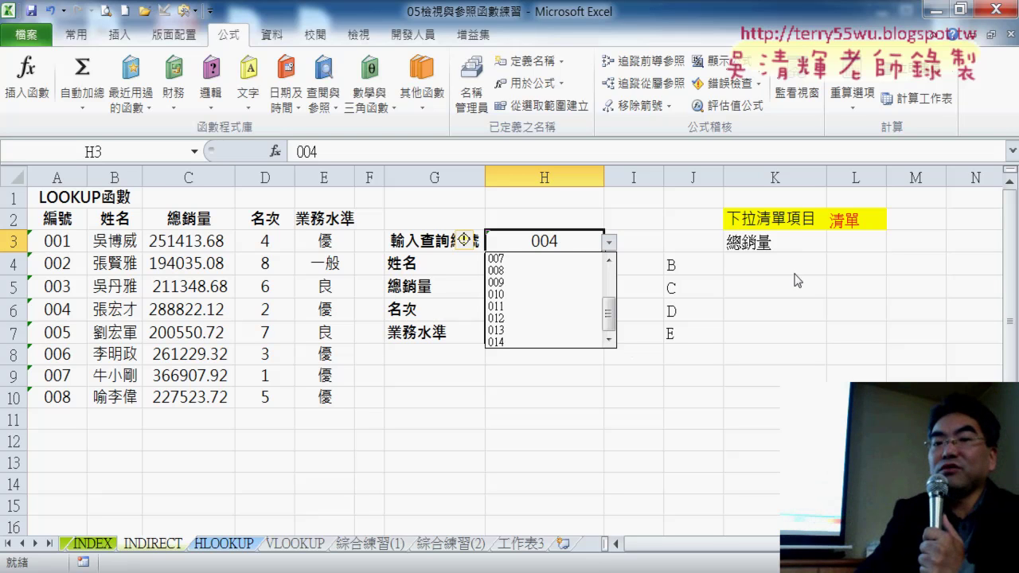
click(796, 310)
click(844, 307)
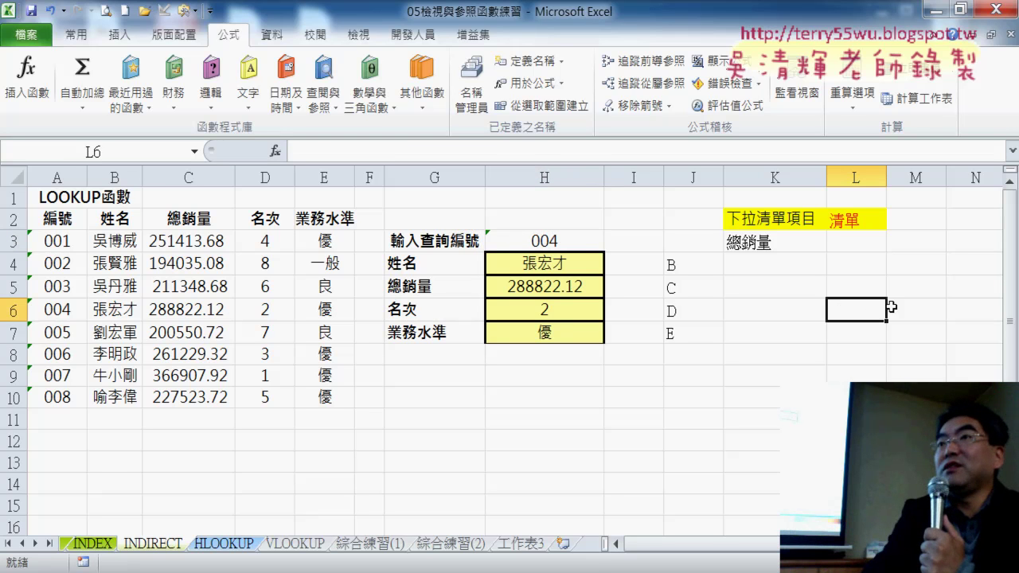
Browse H3's ID list, then open K3's header list: 編號, 姓名, 總銷量, 名次, 業務水準.
click(586, 246)
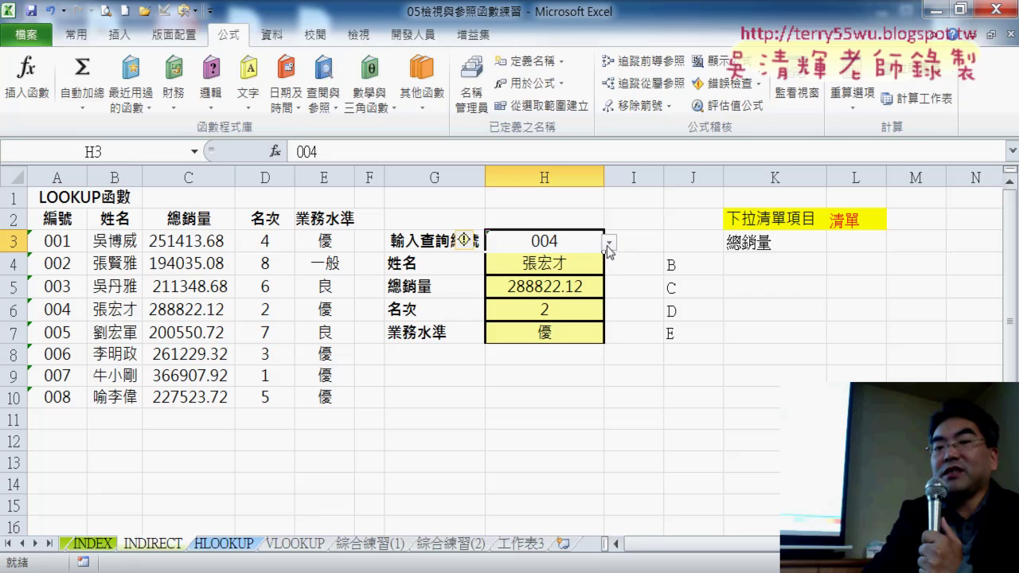
click(609, 243)
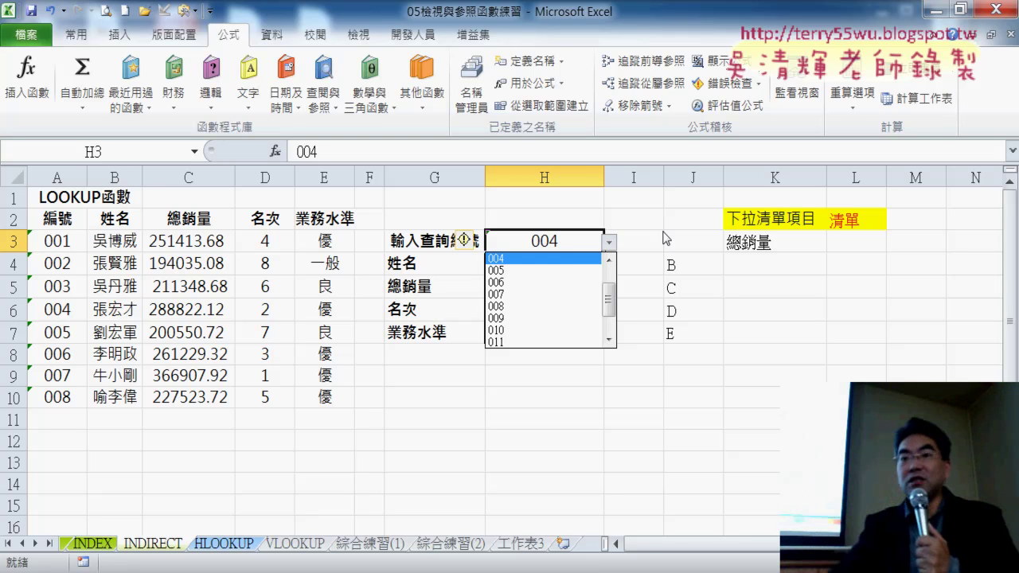
click(849, 276)
click(795, 247)
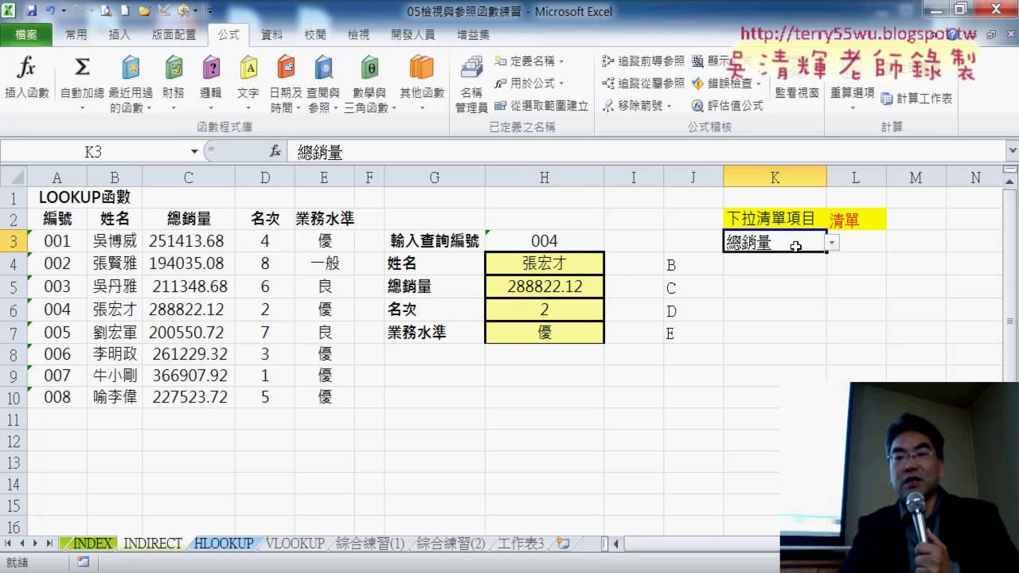
click(832, 243)
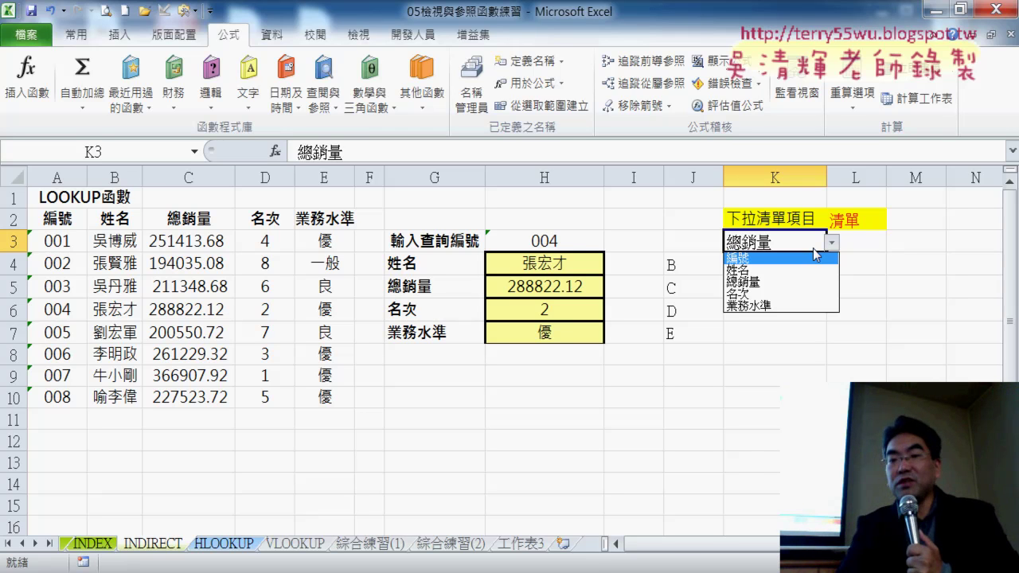
Set K3 to 編號 and view L3's resulting list of IDs.
click(746, 257)
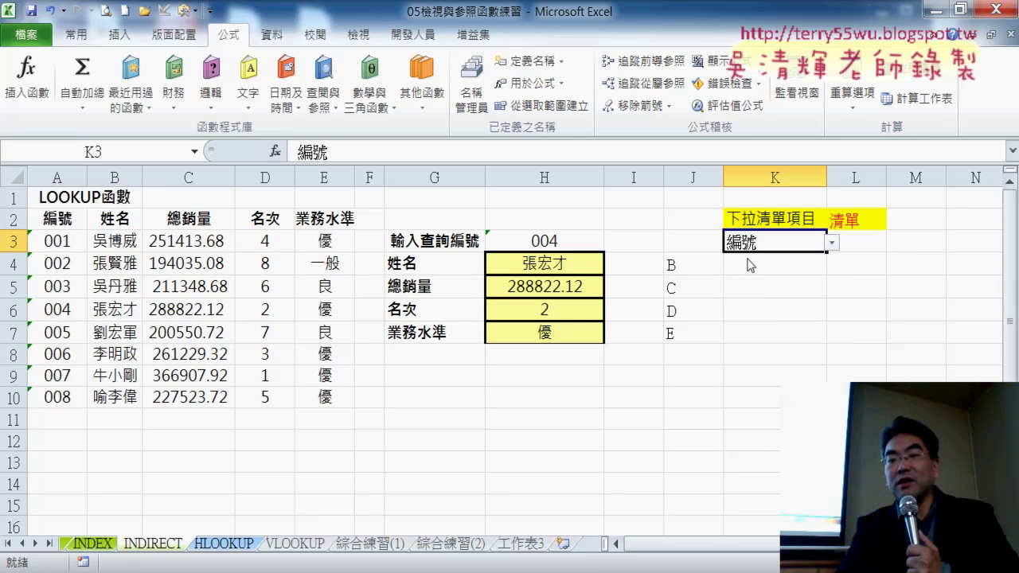
click(872, 246)
click(892, 244)
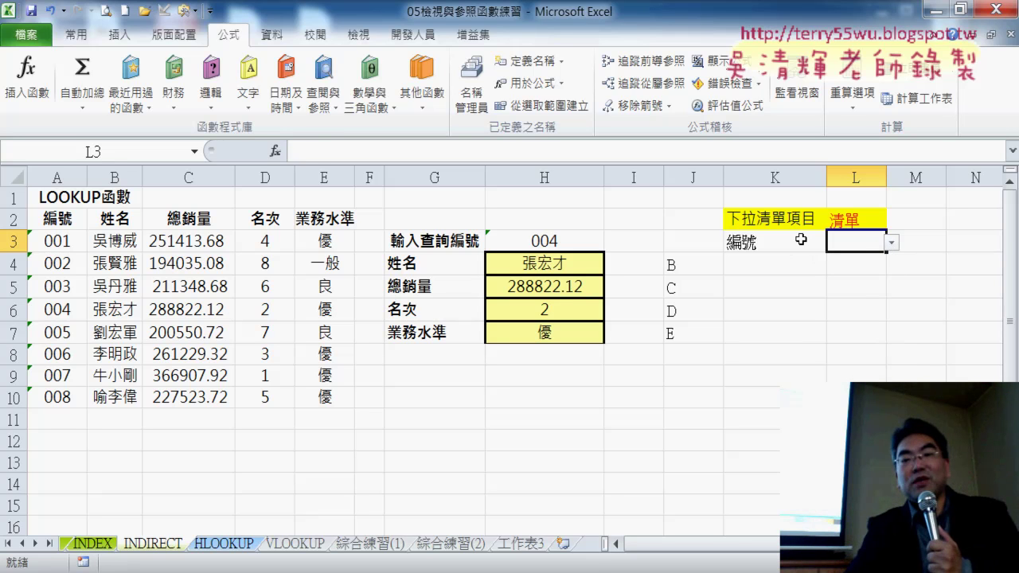
Switch K3 to 姓名 and view the eight salespeople's names in L3's list.
click(800, 241)
click(831, 246)
click(819, 270)
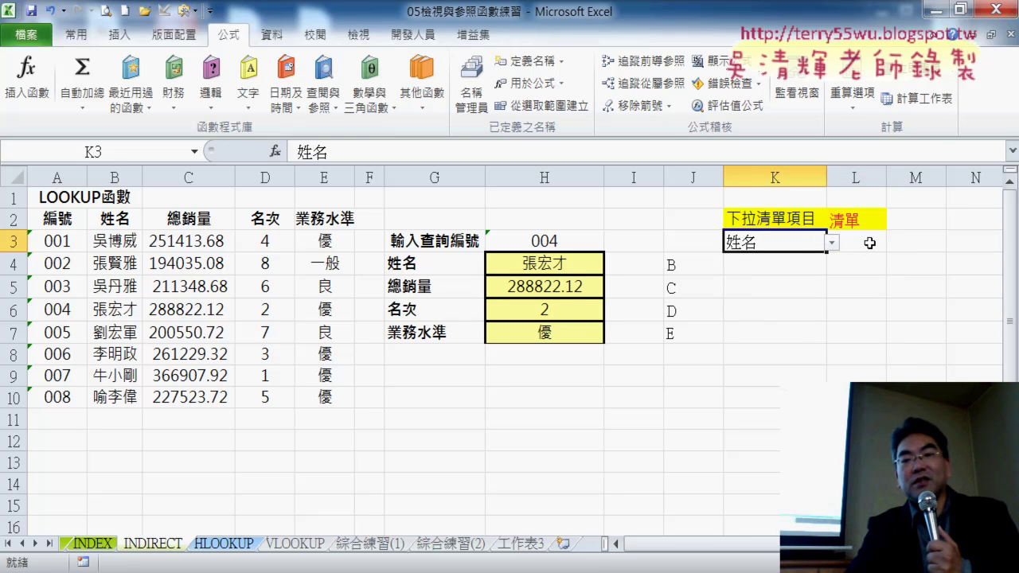
click(867, 245)
click(892, 245)
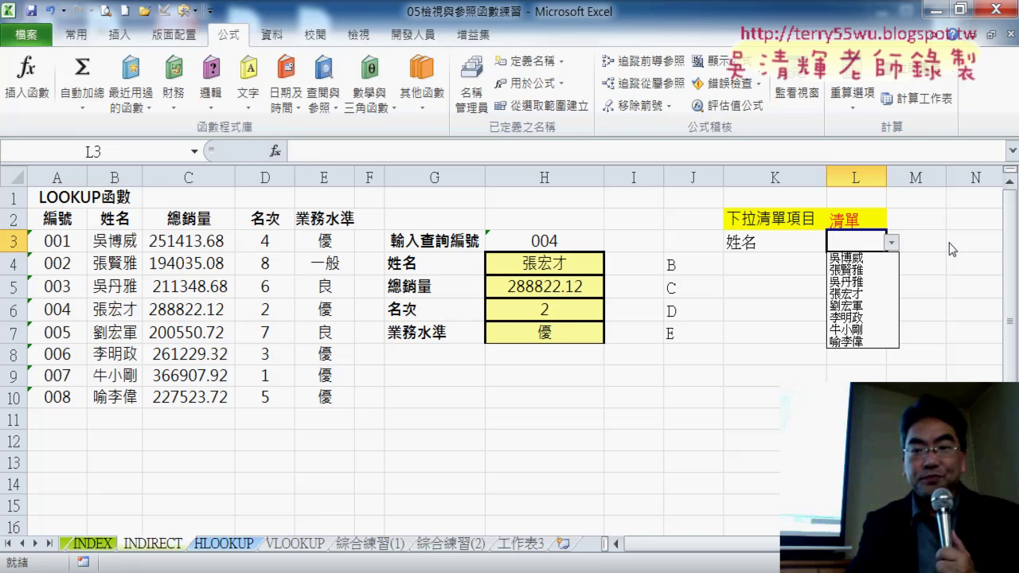
click(763, 251)
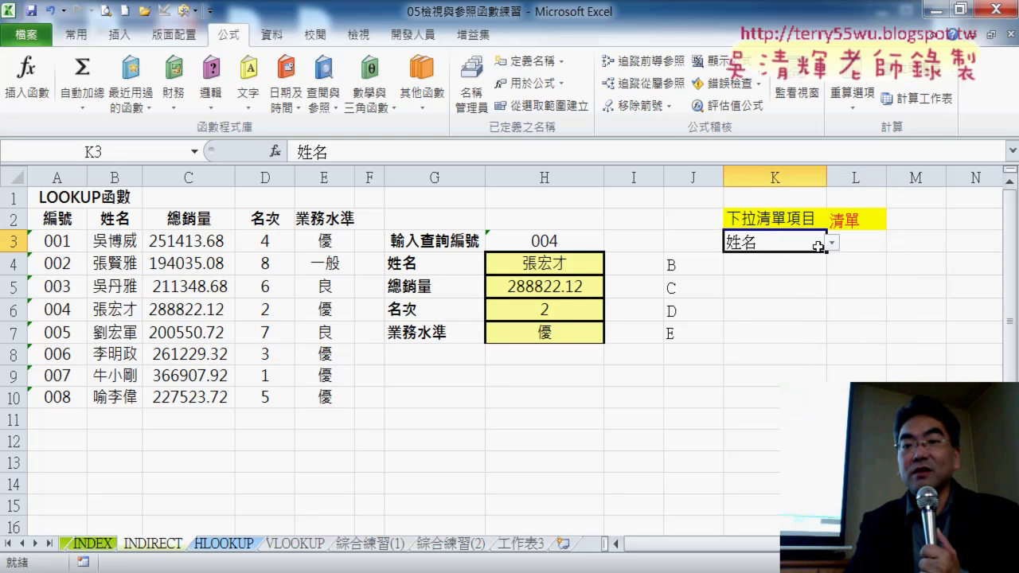
click(832, 243)
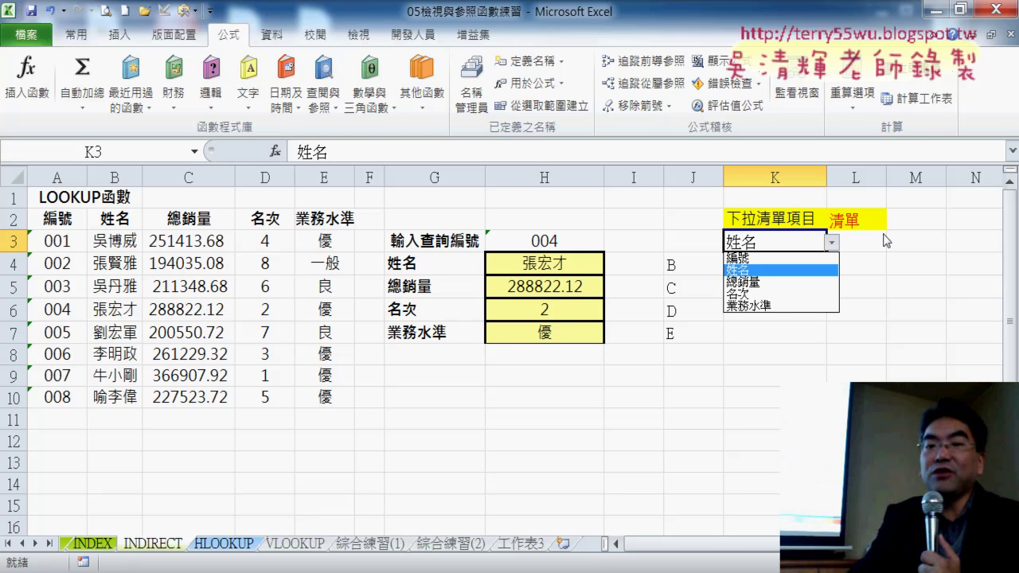
drag(61, 221, 338, 213)
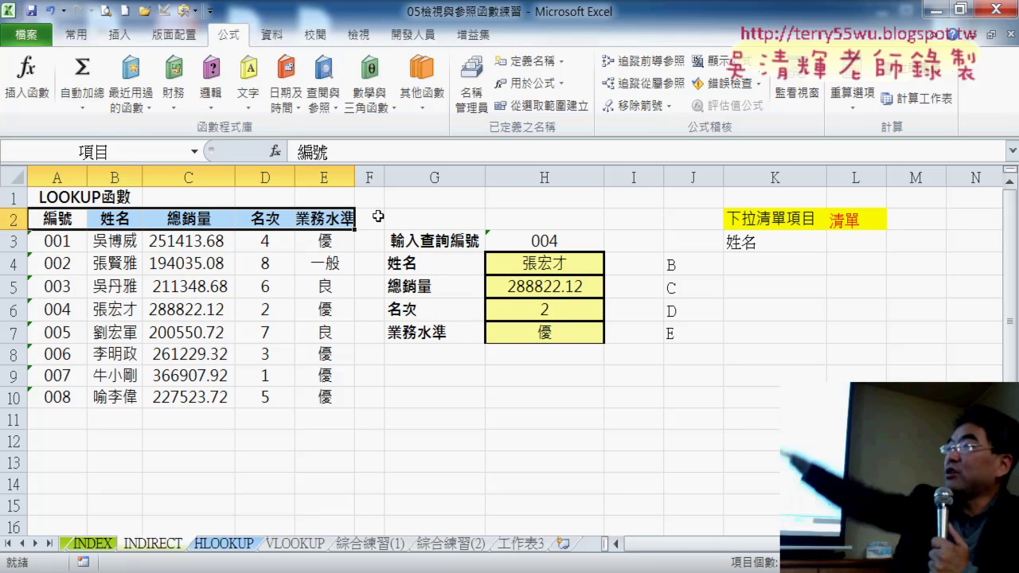
click(123, 153)
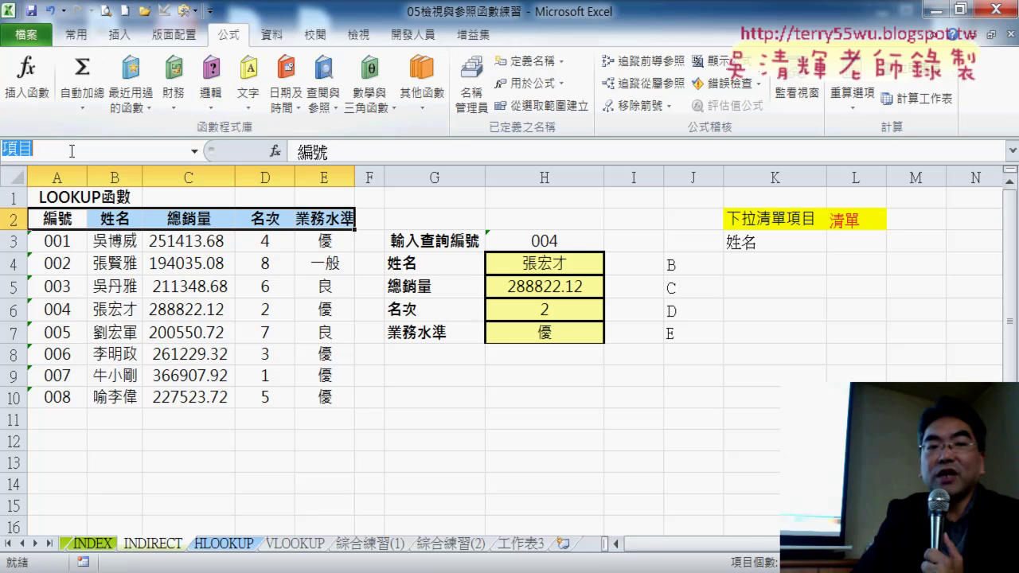
click(88, 153)
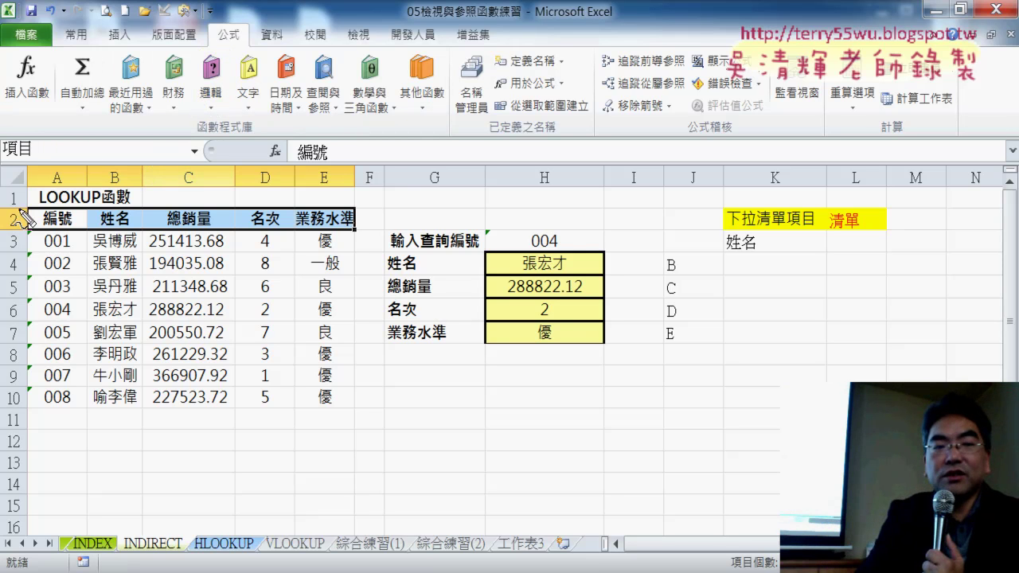
mouse_move(24, 226)
mouse_down()
mouse_move(104, 206)
mouse_move(360, 209)
mouse_move(32, 243)
mouse_up()
mouse_move(32, 159)
mouse_down()
mouse_move(3, 160)
mouse_move(37, 158)
mouse_up()
drag(177, 216, 48, 158)
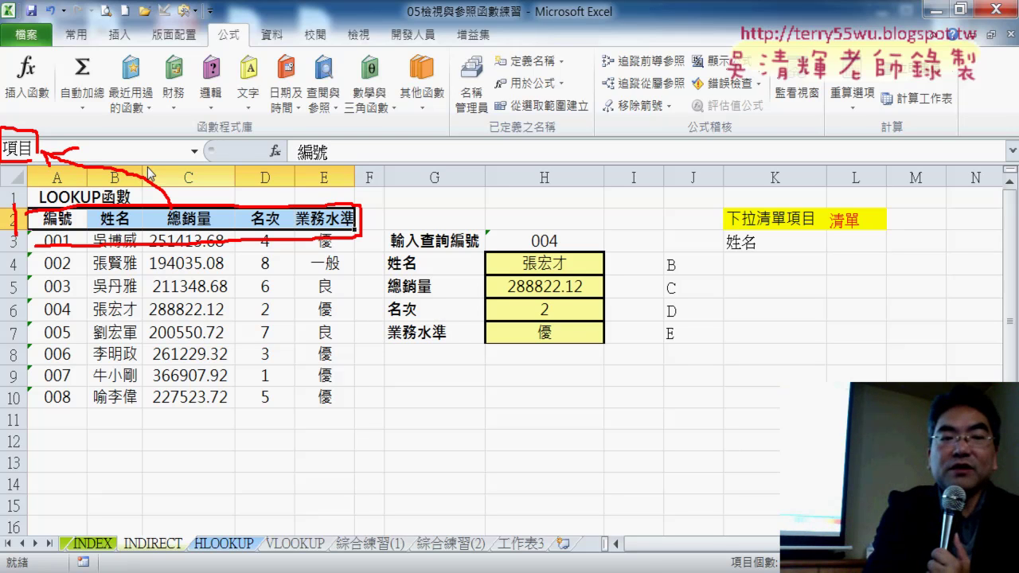
key(Escape)
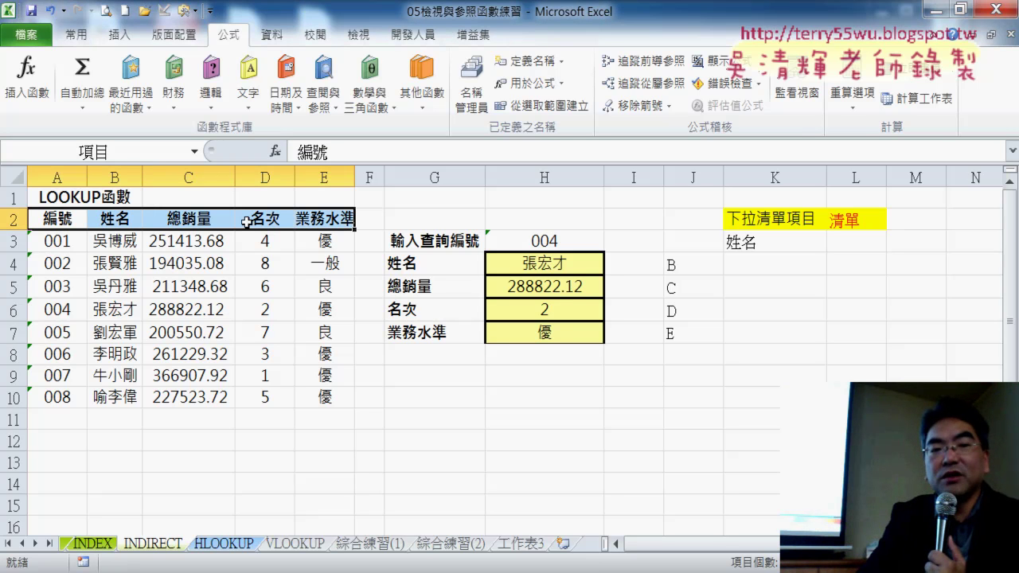
click(118, 152)
click(78, 152)
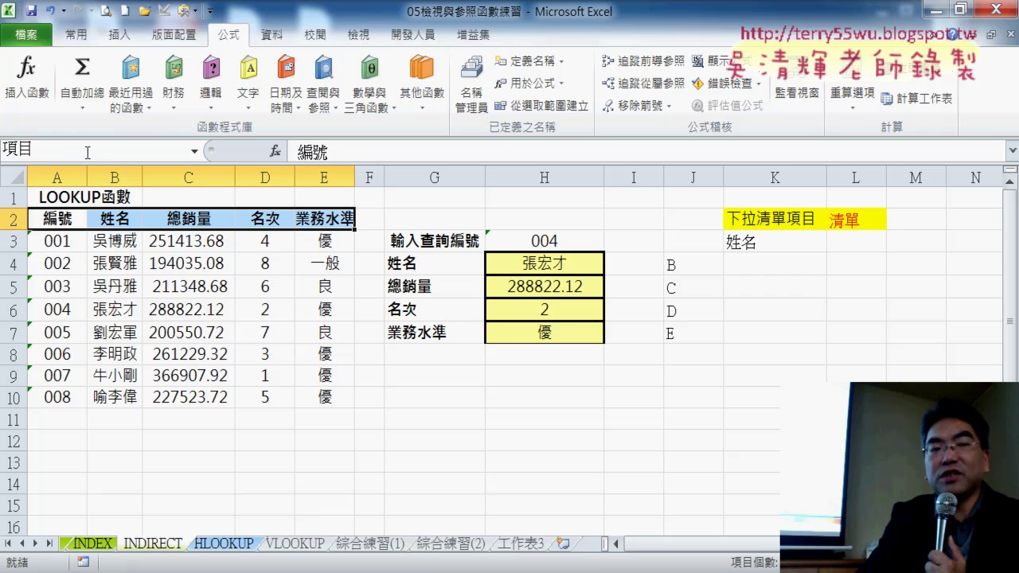
key(Return)
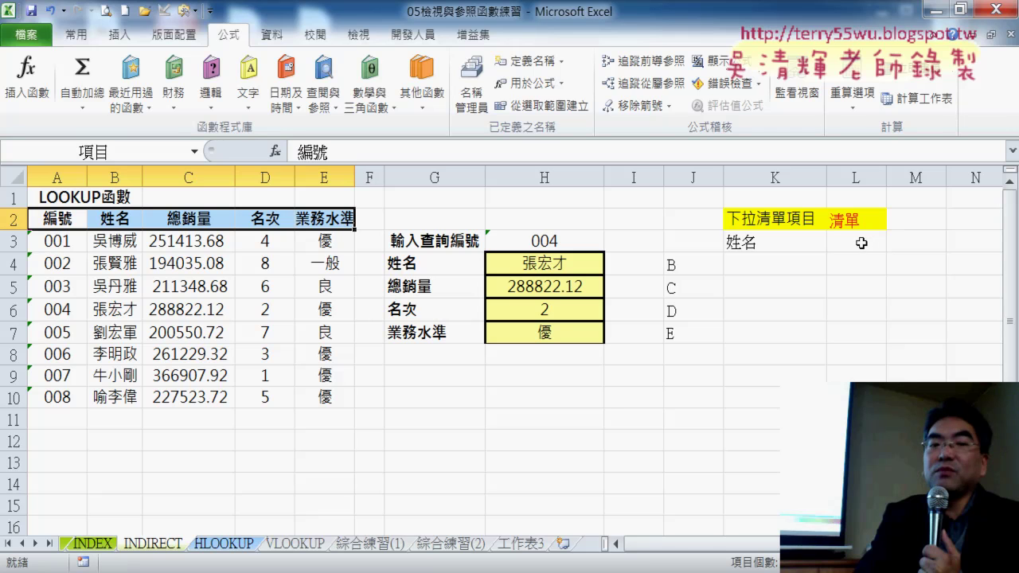
Preview Create from Selection on B2:E10 with Left column unchecked, cancel, then open Name Manager.
click(51, 221)
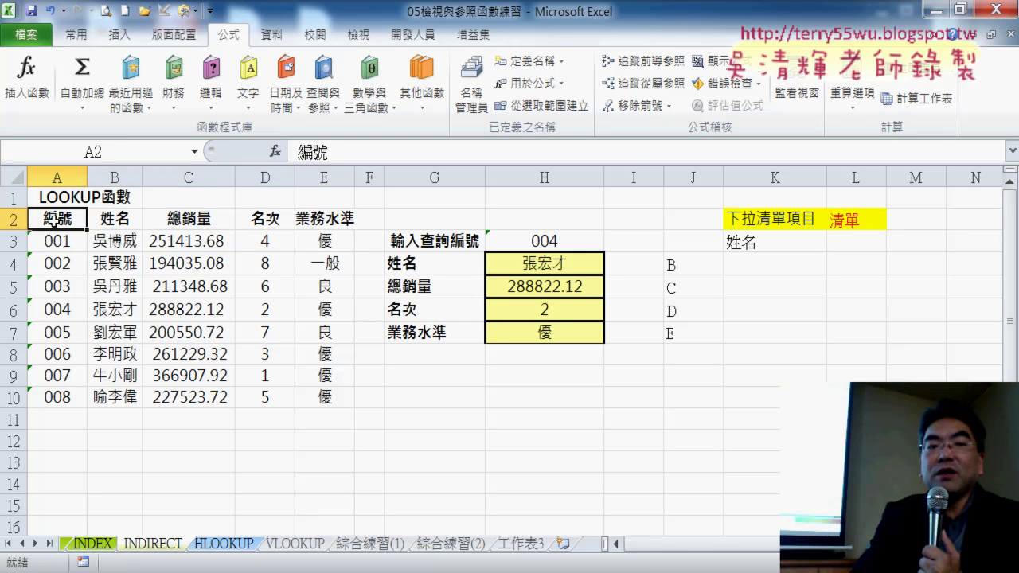
mouse_move(117, 220)
mouse_down()
mouse_move(350, 364)
mouse_move(349, 402)
mouse_up()
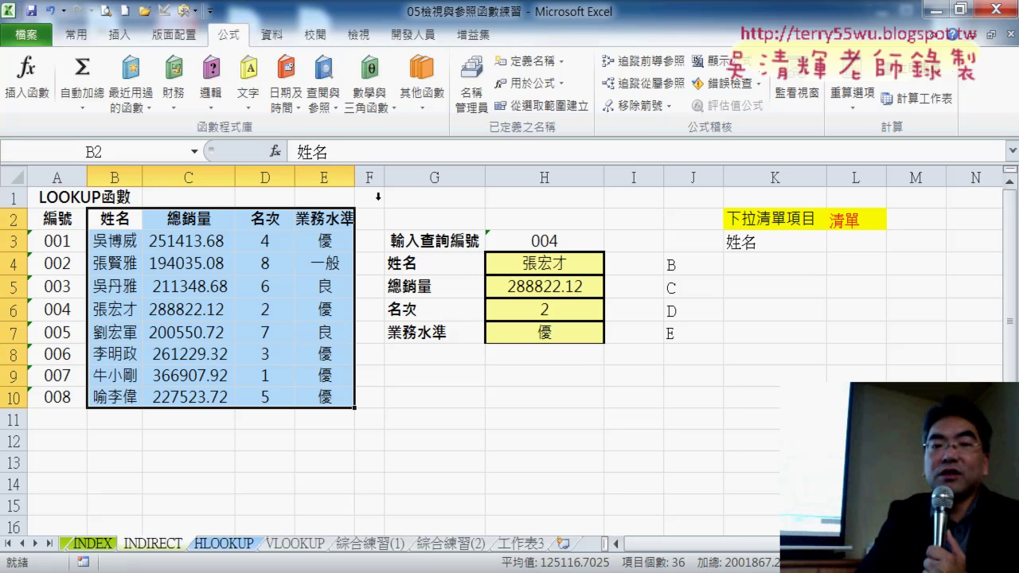
click(540, 111)
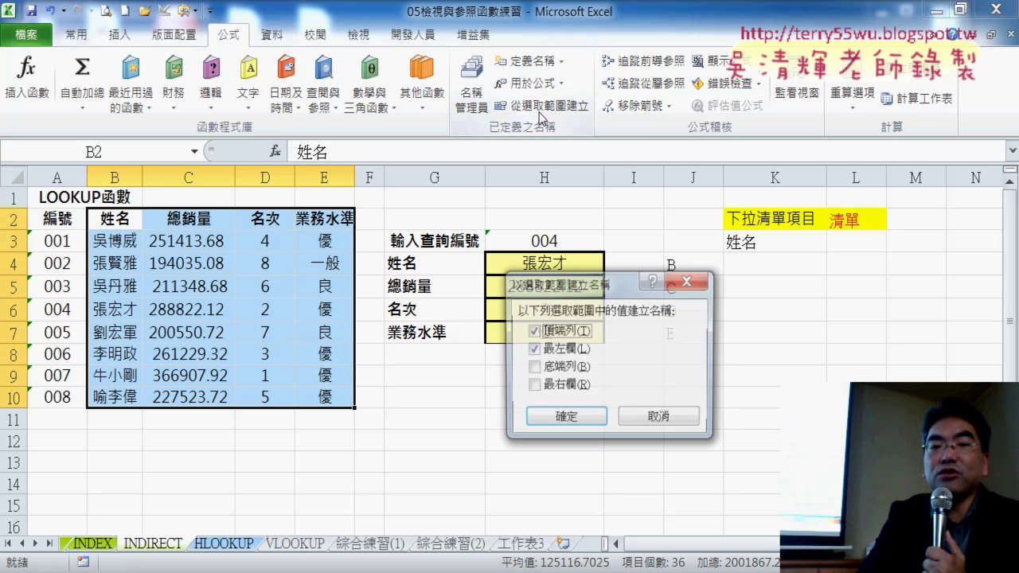
drag(567, 291, 419, 203)
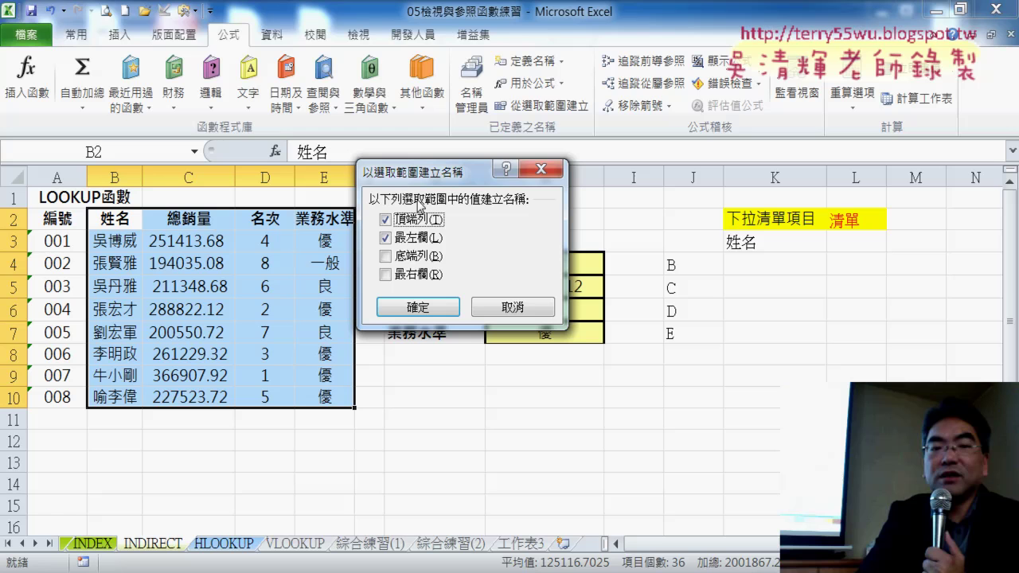
click(386, 237)
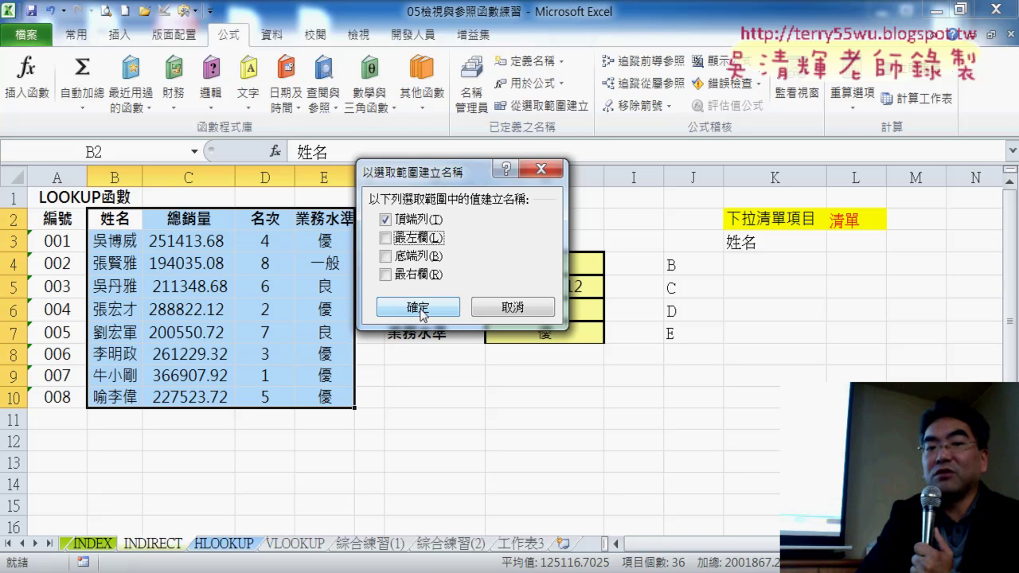
click(524, 307)
click(472, 94)
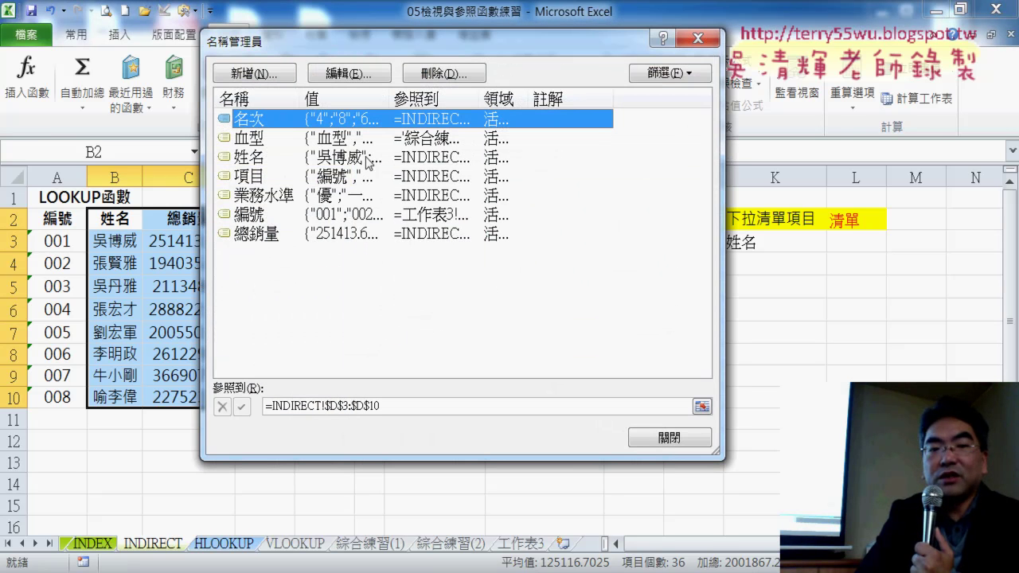
Confirm that 姓名 refers to INDIRECT!$B$3:$B$10, then close Name Manager.
click(253, 157)
drag(350, 38, 460, 36)
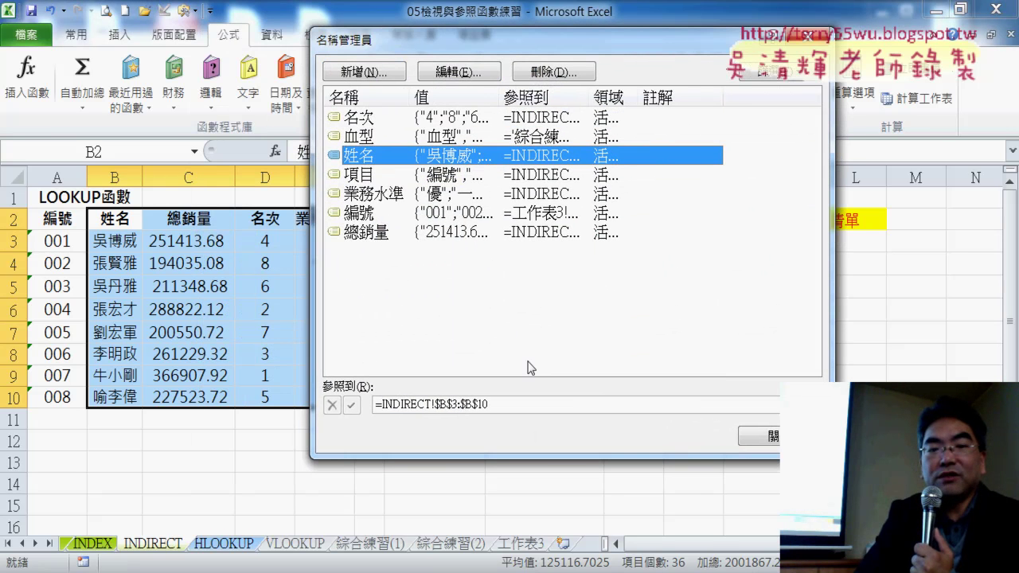
click(513, 404)
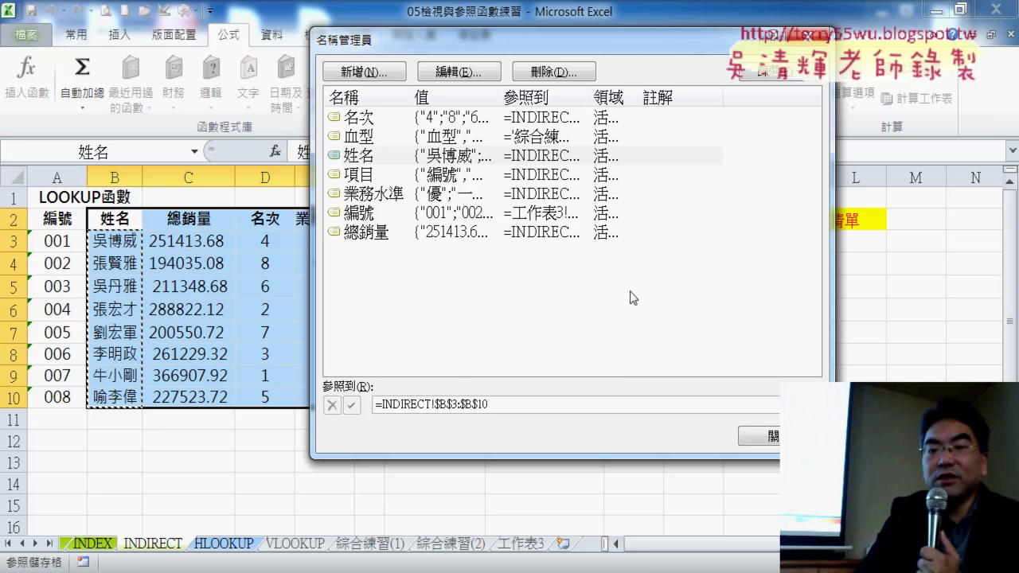
click(760, 436)
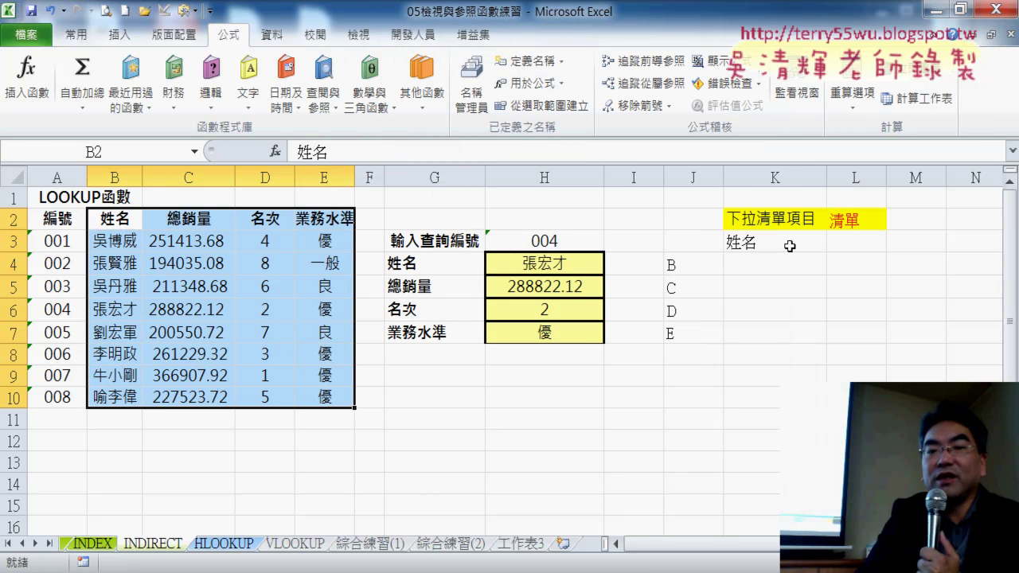
click(783, 242)
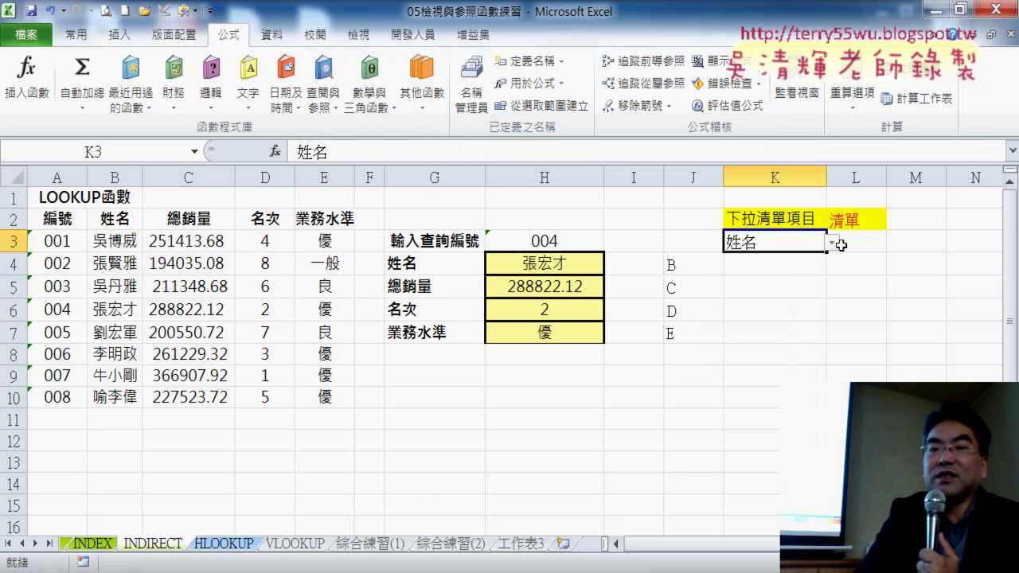
click(782, 218)
click(783, 239)
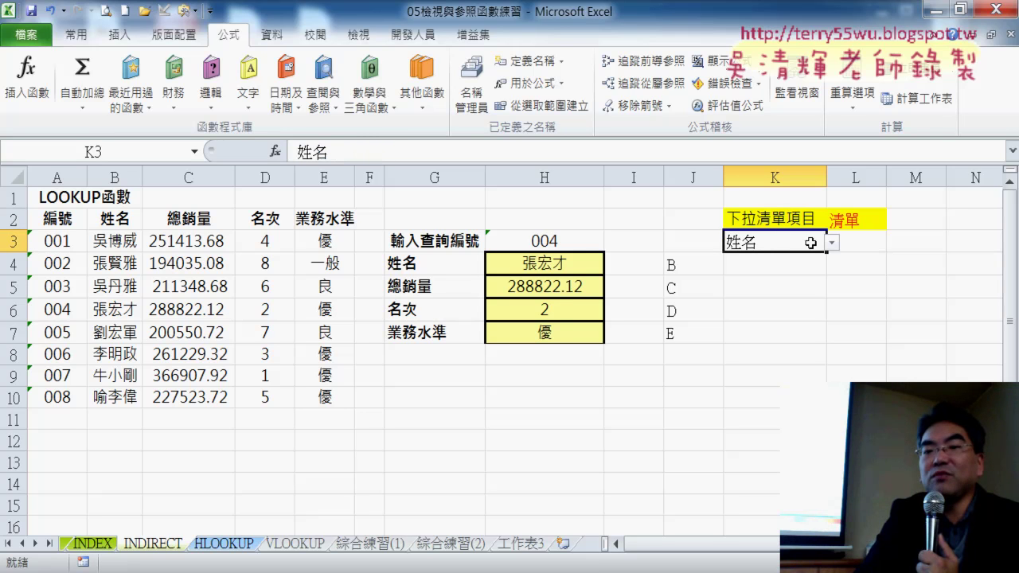
click(267, 36)
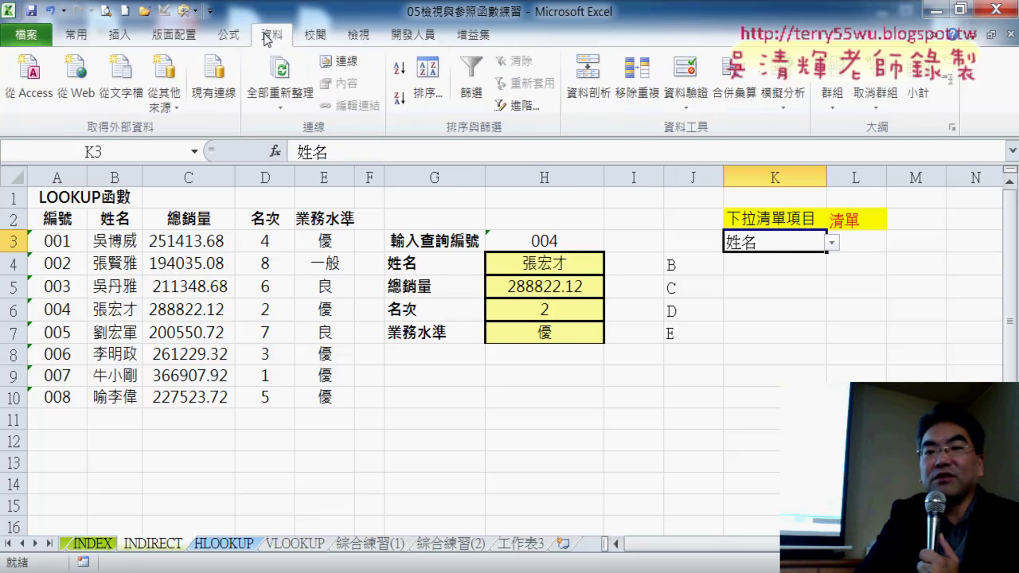
click(687, 83)
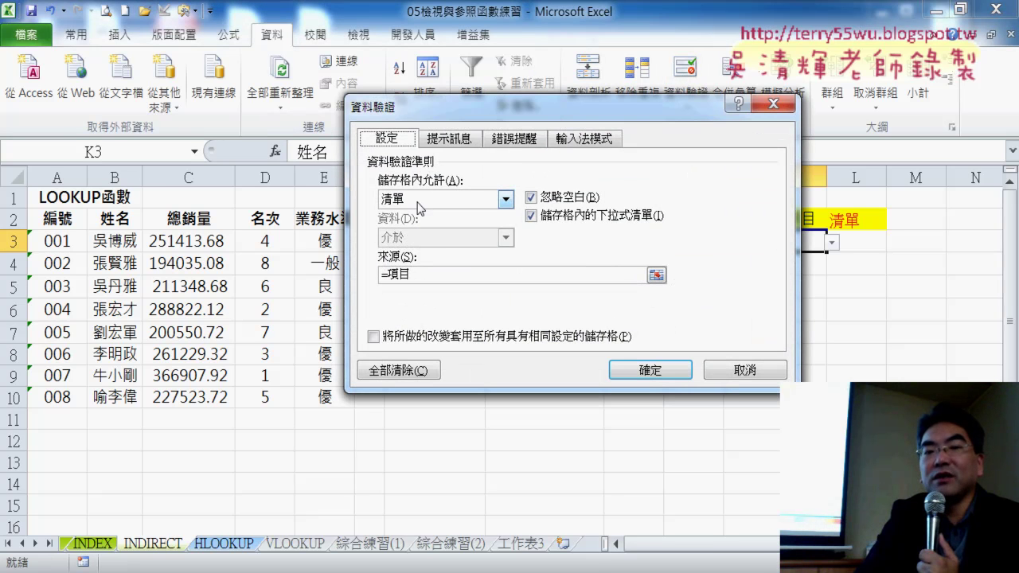
click(420, 204)
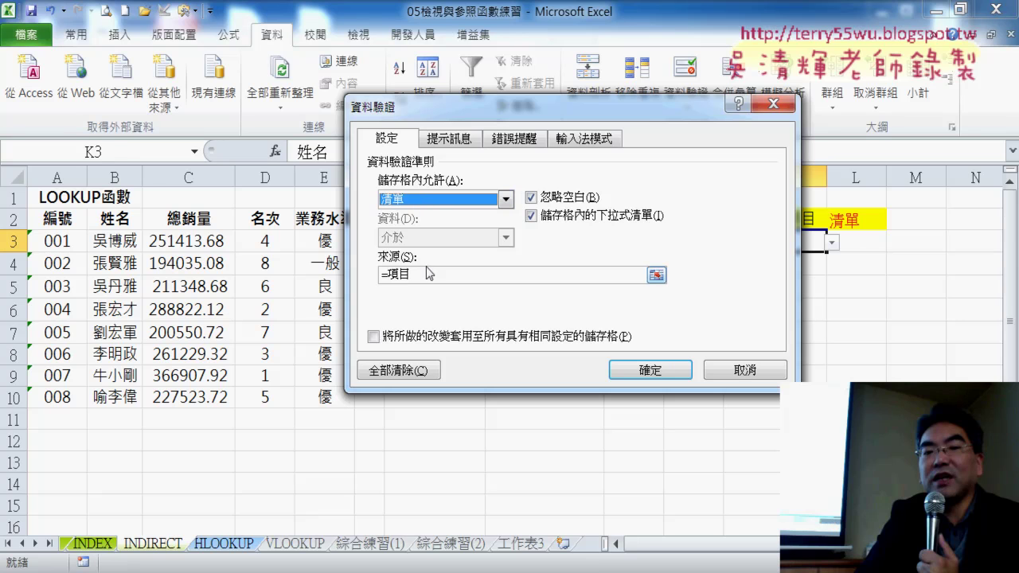
click(430, 273)
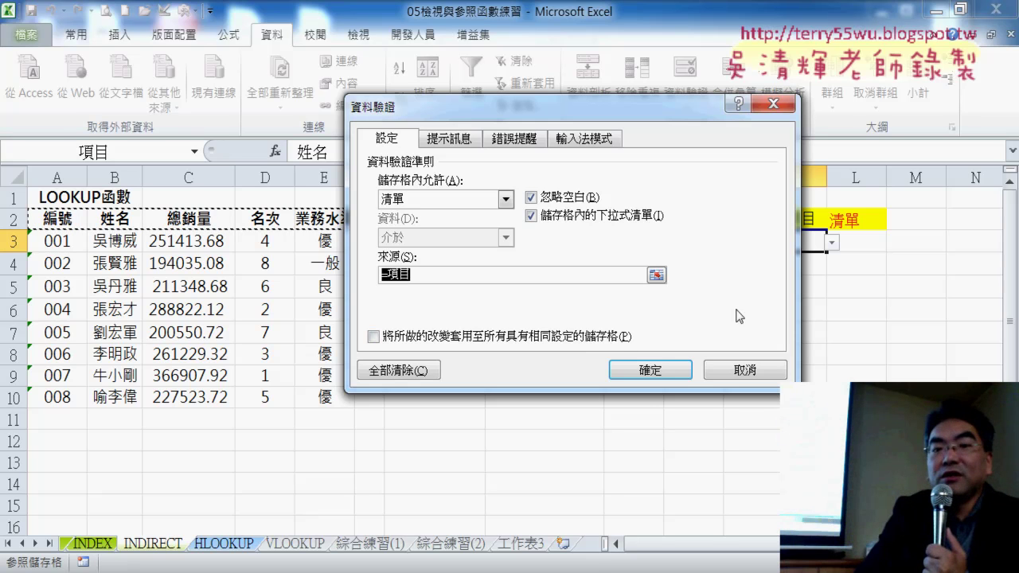
click(647, 371)
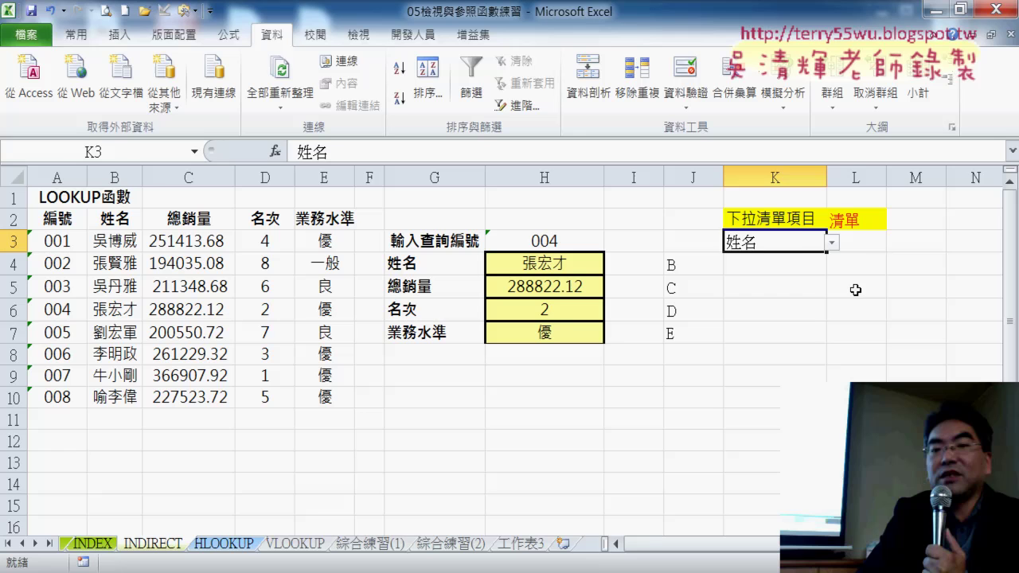
click(866, 249)
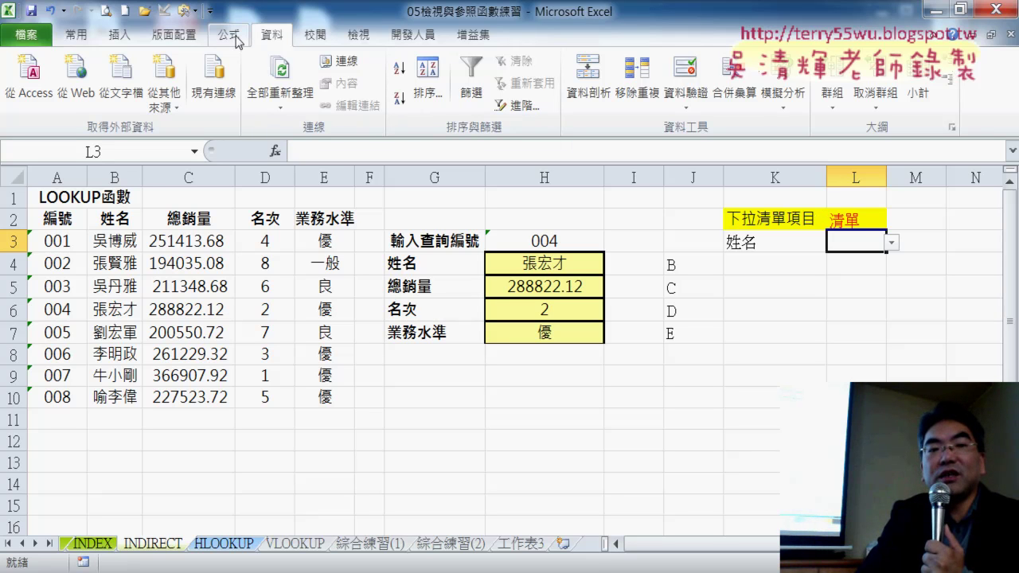
Replace L3's list validation source with indirect($K$3), keeping List as the allowed type.
click(686, 76)
click(433, 203)
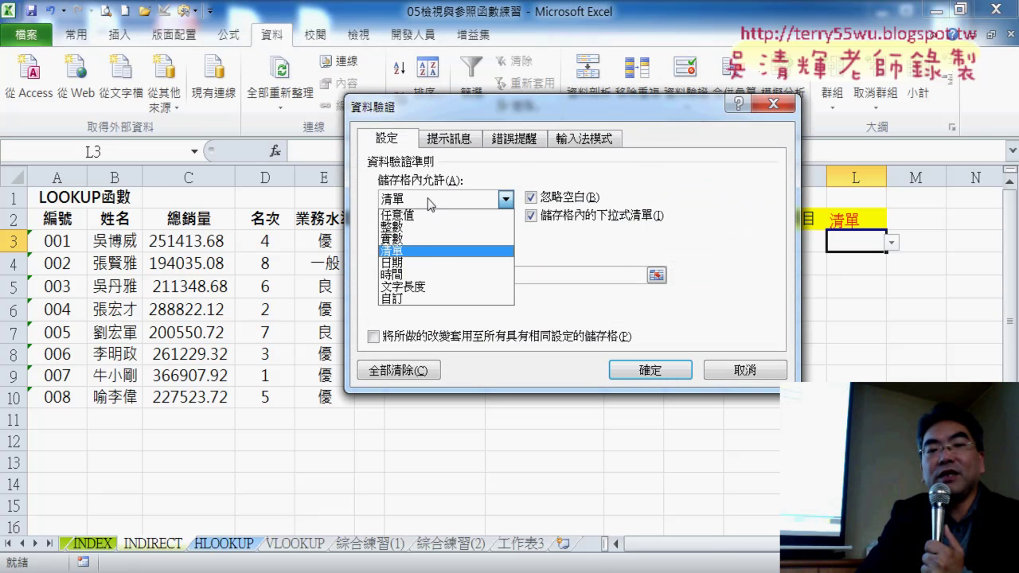
click(428, 204)
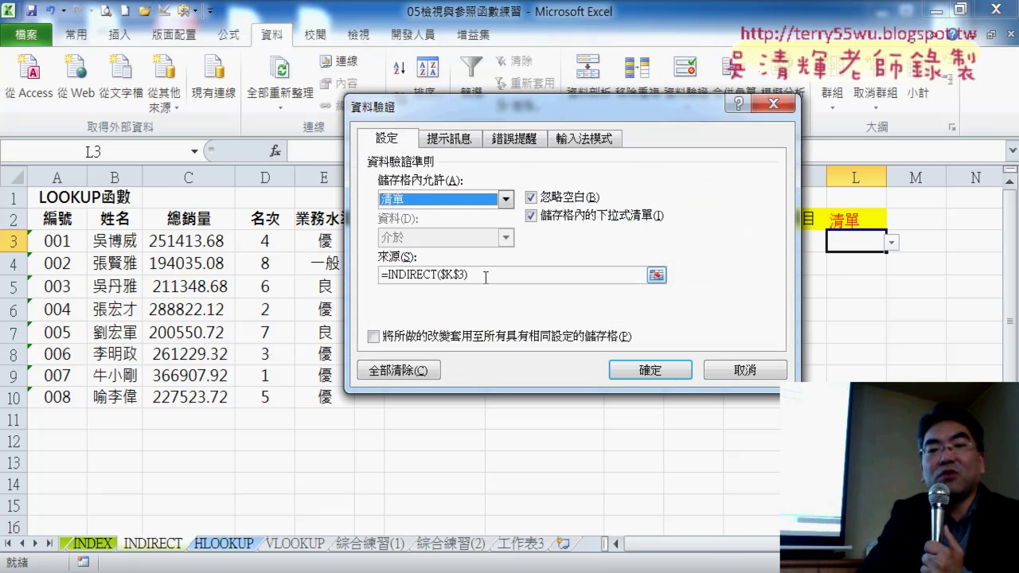
click(485, 277)
key(Delete)
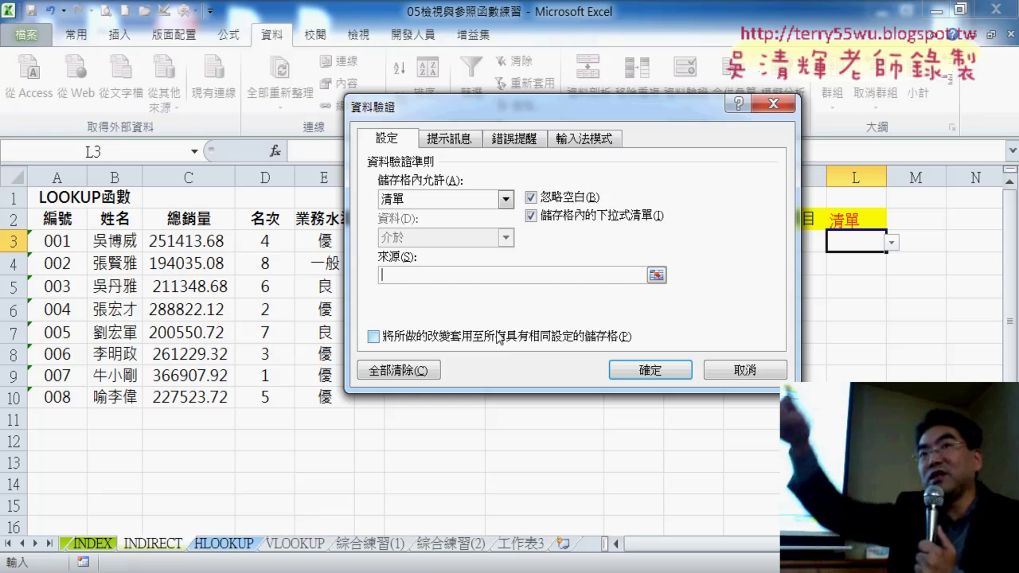
drag(556, 108, 404, 110)
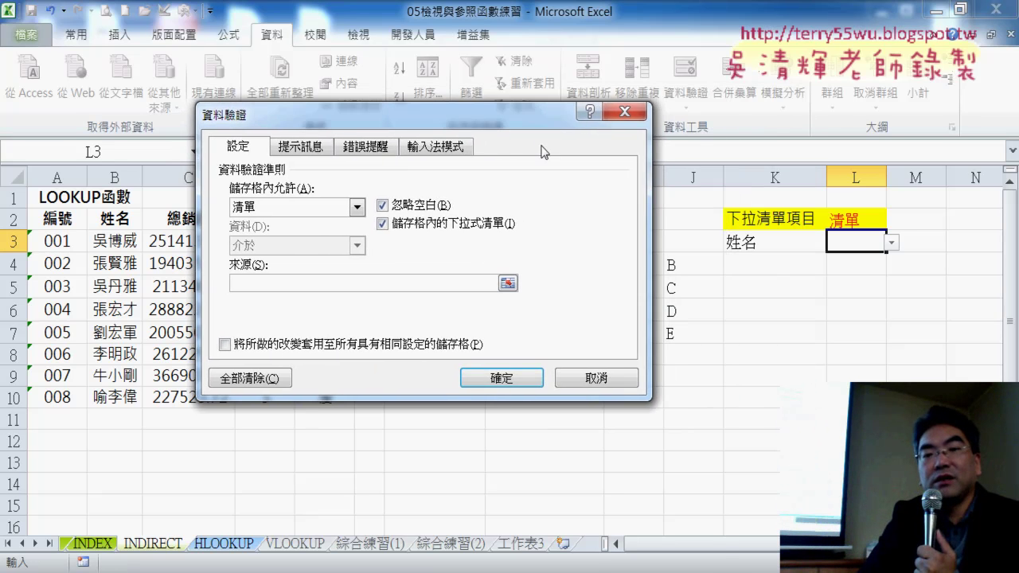
mouse_move(536, 107)
mouse_down()
mouse_move(605, 308)
mouse_move(469, 94)
mouse_up()
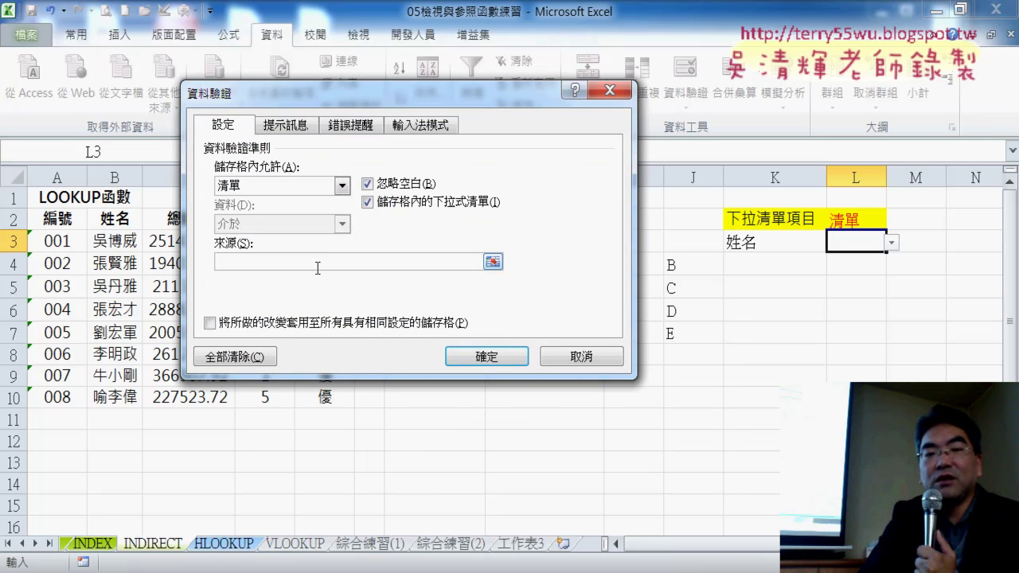
click(425, 261)
text(indirect()
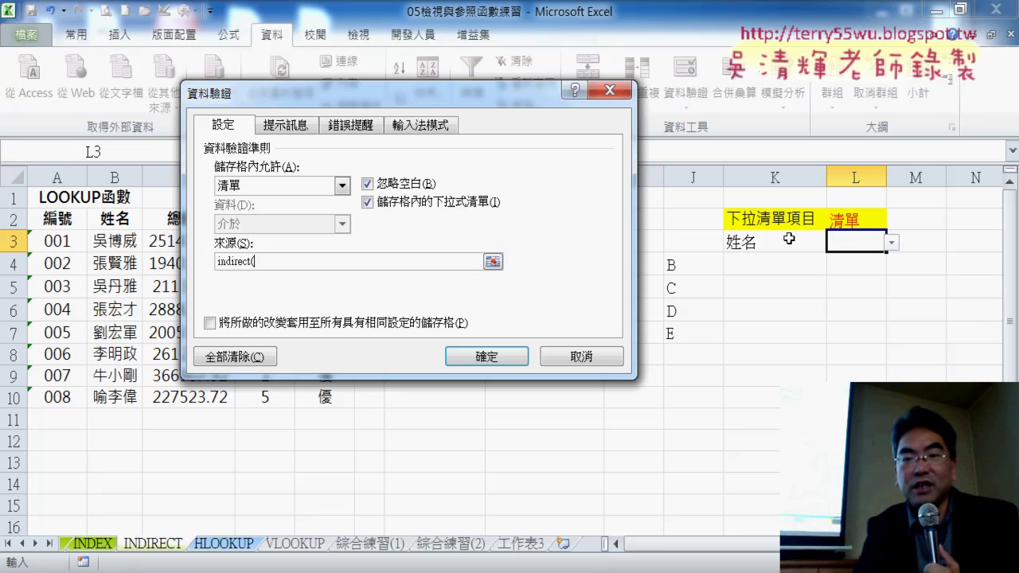
click(787, 240)
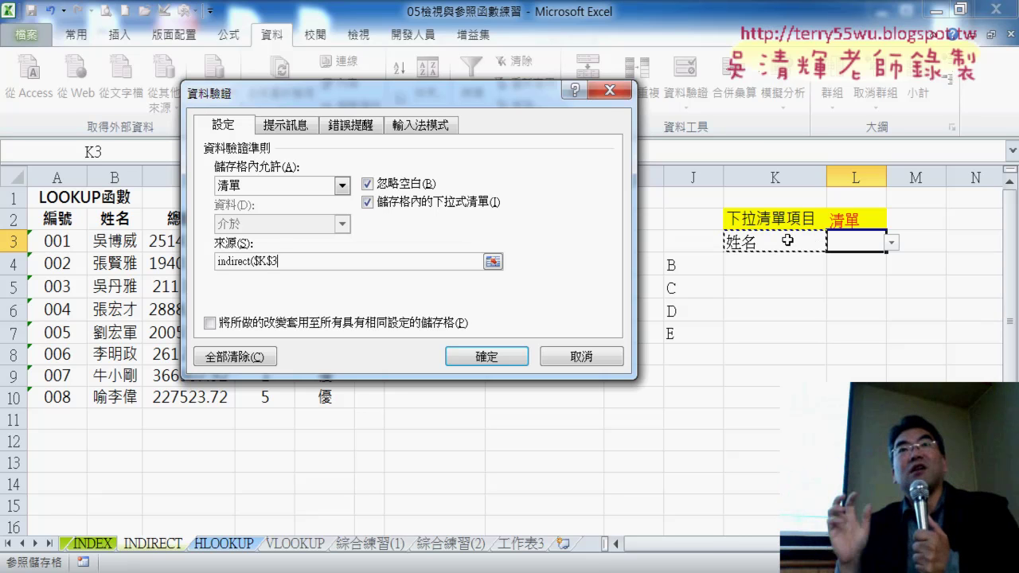
text())
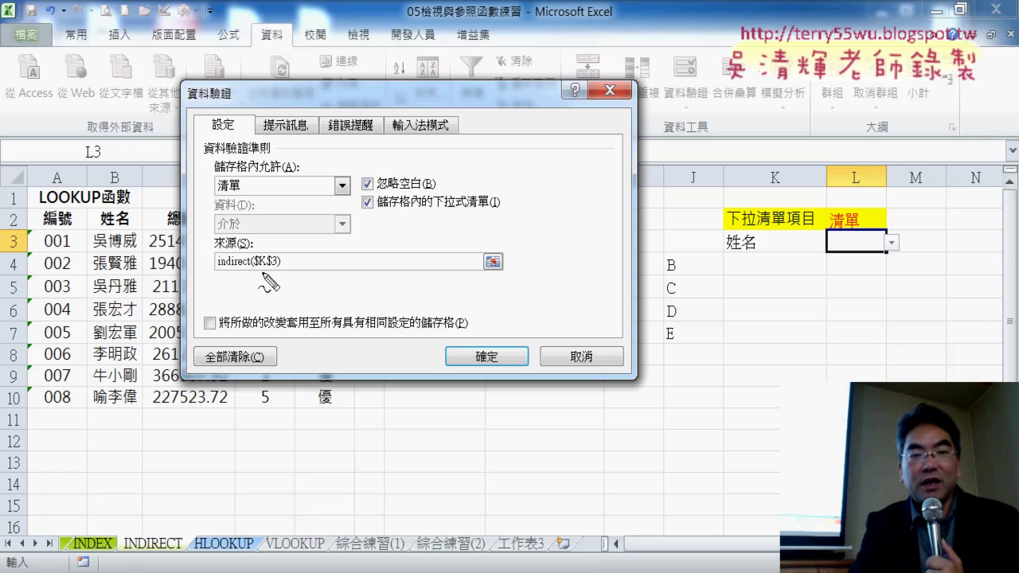
drag(763, 265, 744, 266)
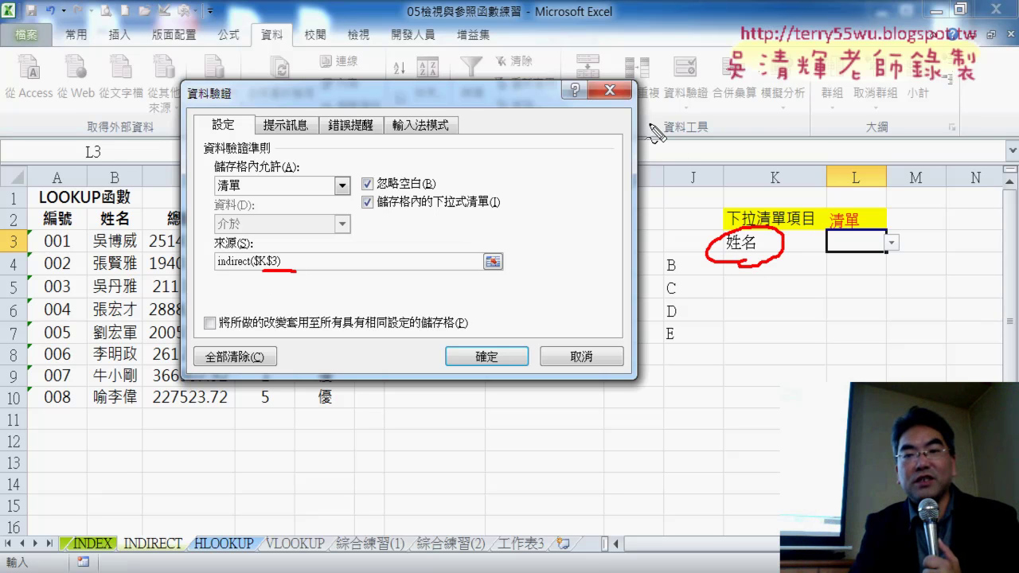
drag(84, 238, 87, 383)
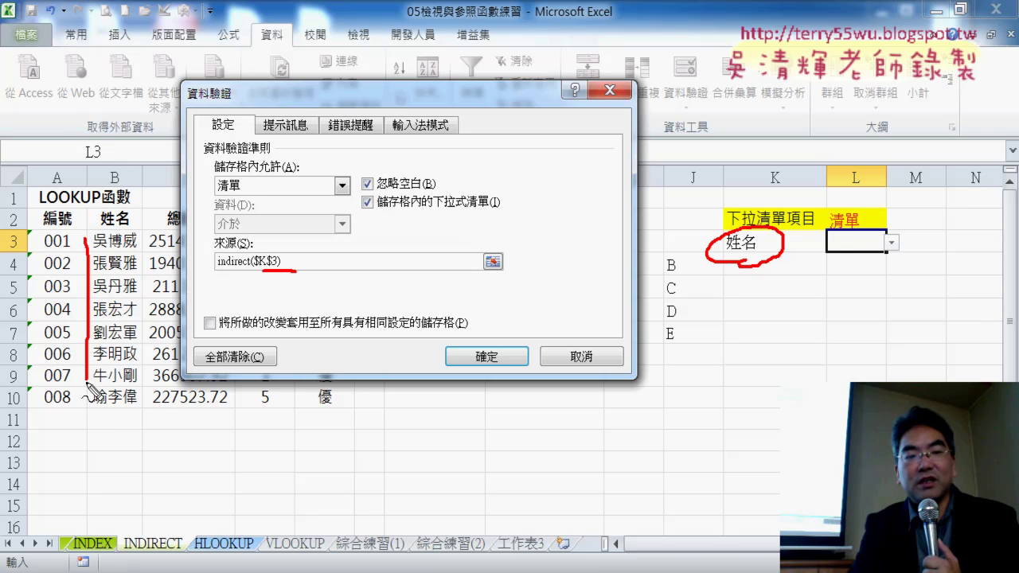
mouse_move(118, 242)
mouse_down()
mouse_move(149, 334)
mouse_move(147, 410)
mouse_up()
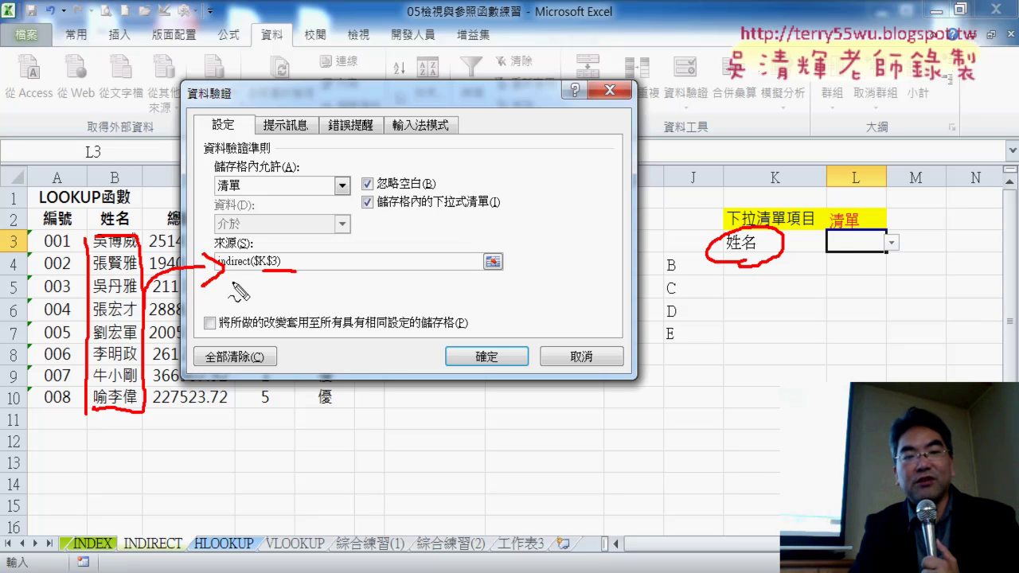
mouse_move(232, 280)
mouse_down()
mouse_move(277, 277)
mouse_move(487, 127)
mouse_move(856, 204)
mouse_up()
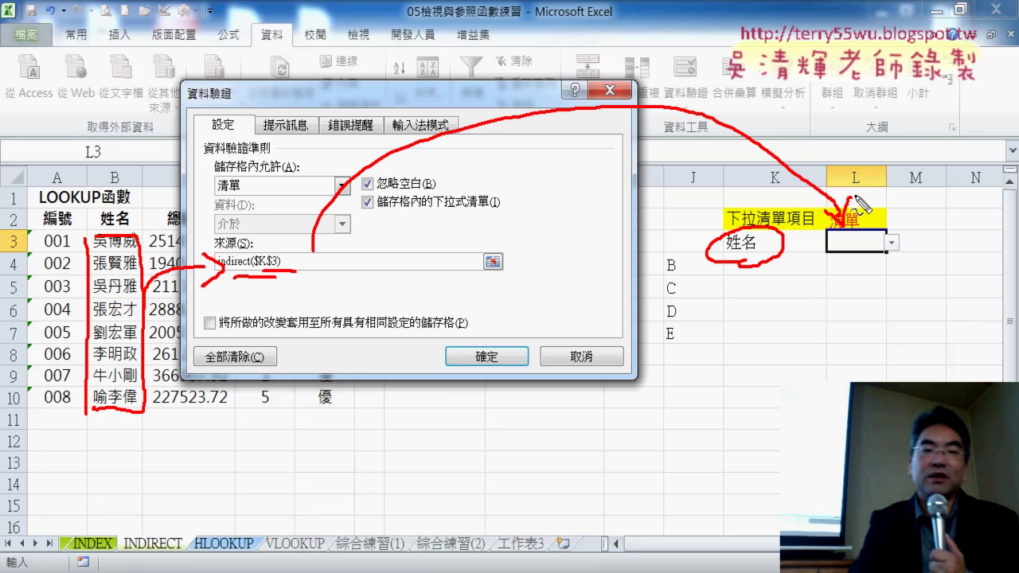
key(Escape)
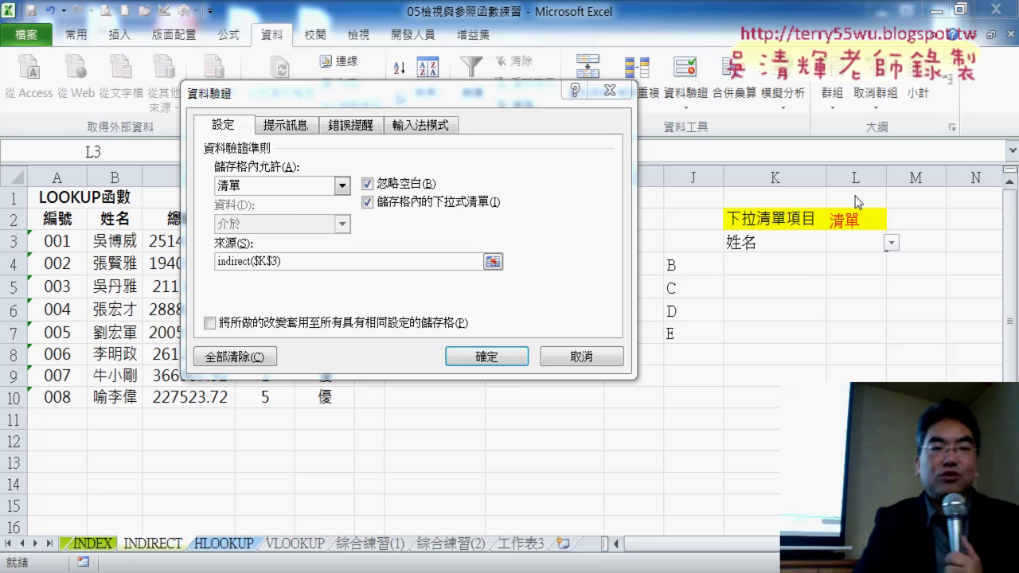
Apply L3's validation, switch K3 to 編號, check L3's choices, and reopen its Data Validation.
click(509, 357)
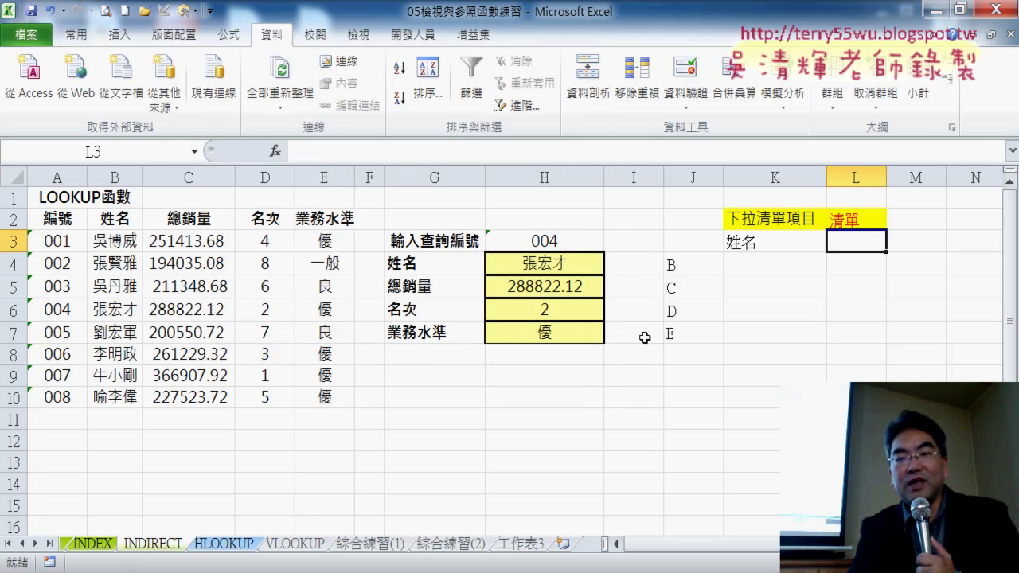
click(794, 236)
click(830, 242)
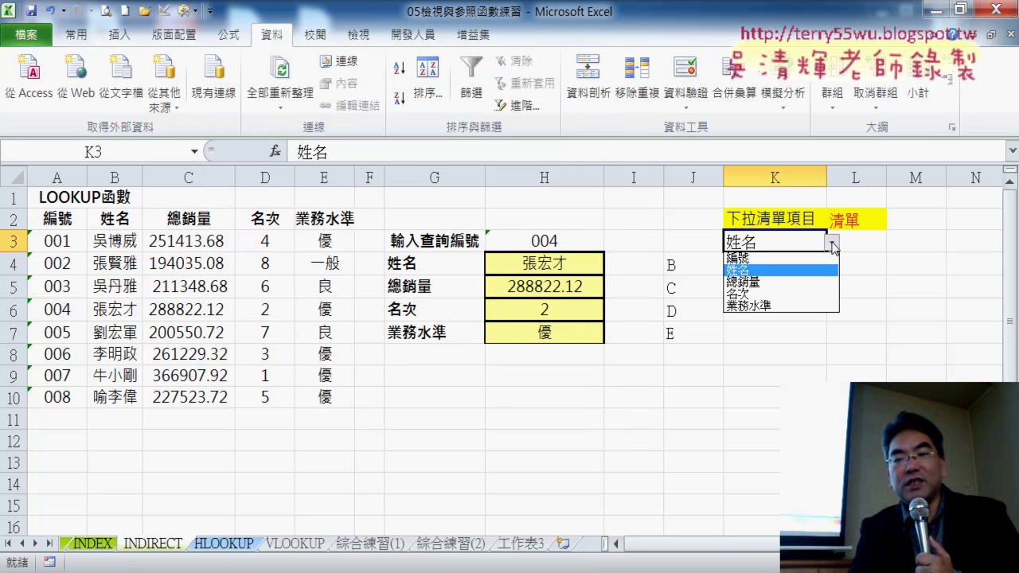
click(818, 258)
click(856, 247)
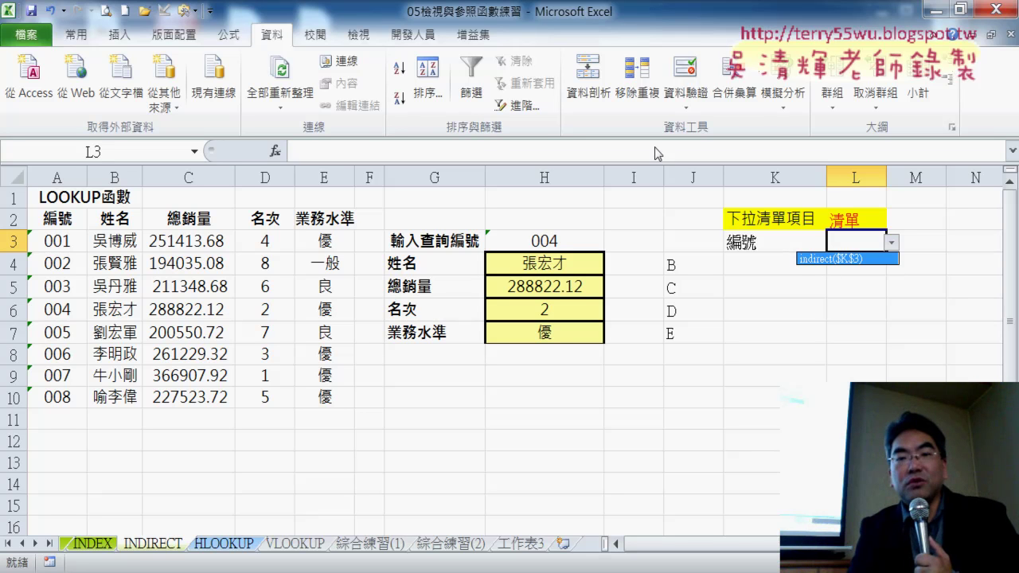
click(685, 72)
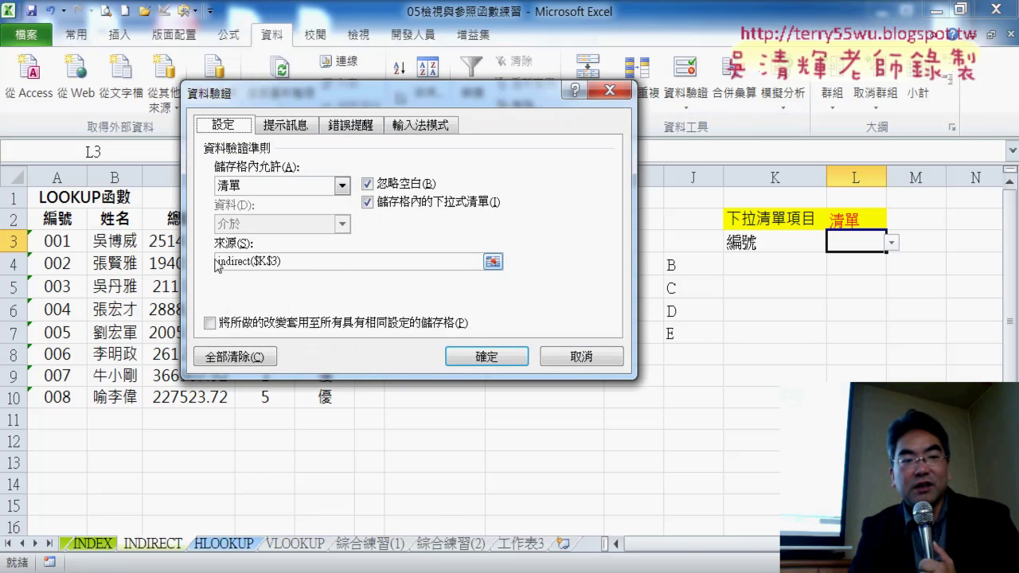
Add a leading equals sign so L3's validation source reads =indirect($K$3).
click(220, 263)
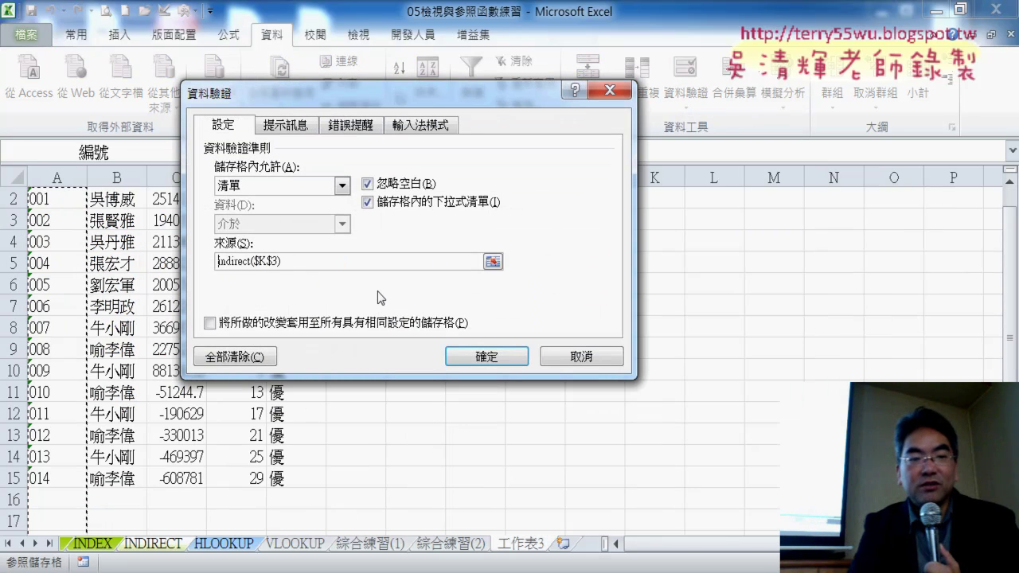
text(=)
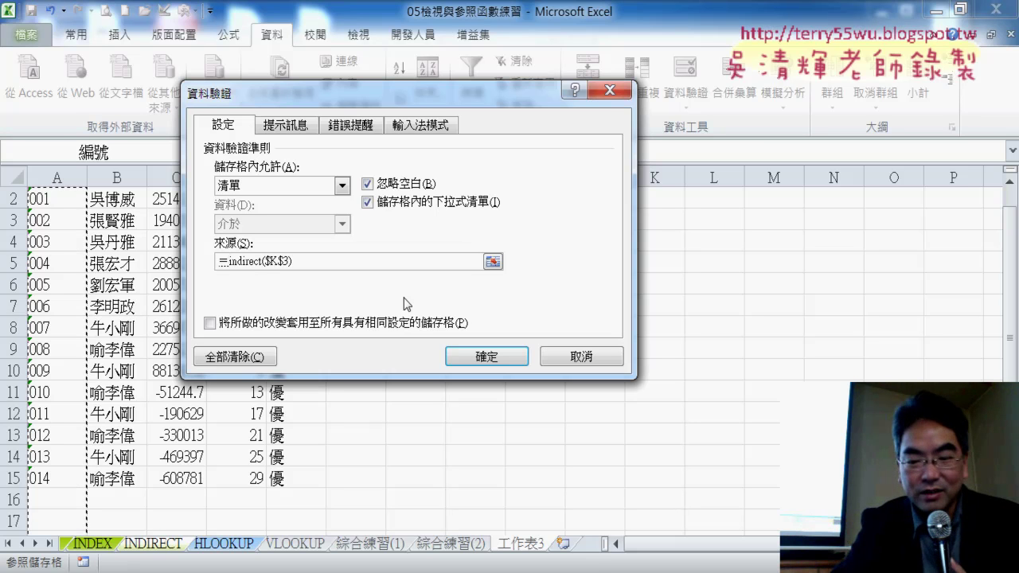
key(BackSpace)
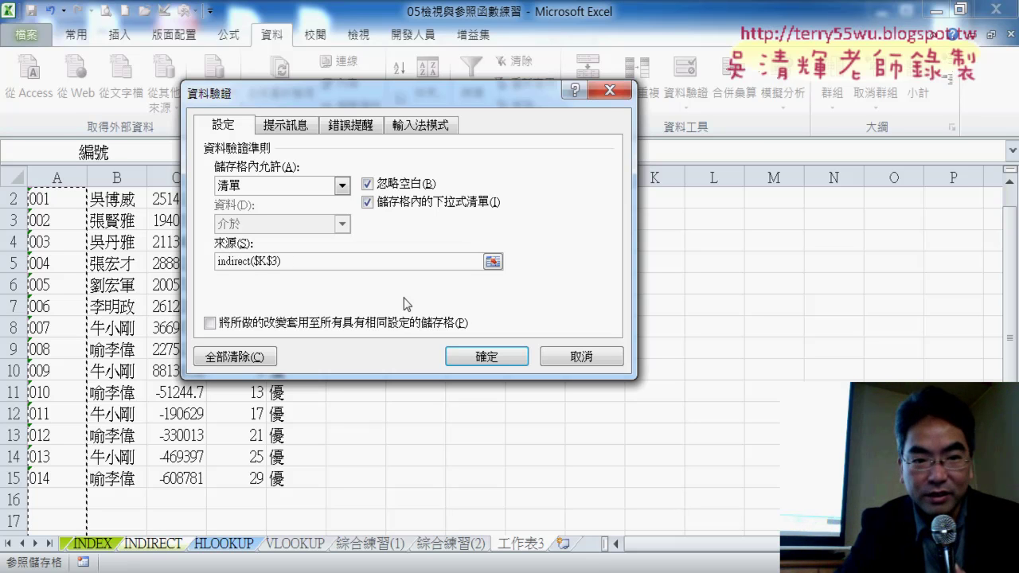
text(=)
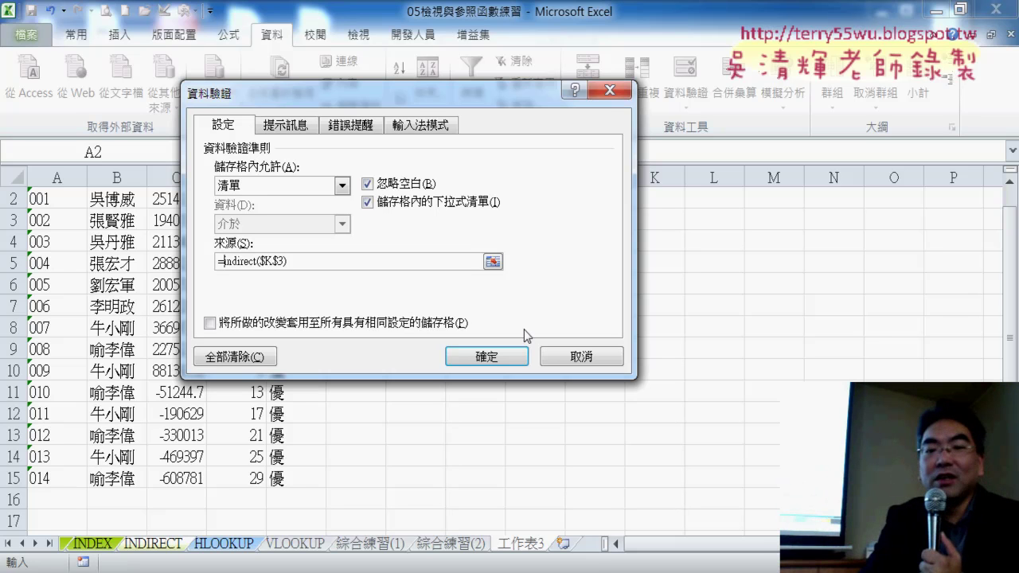
Apply L3's INDIRECT validation and check that its dropdown lists the 編號 values.
click(506, 359)
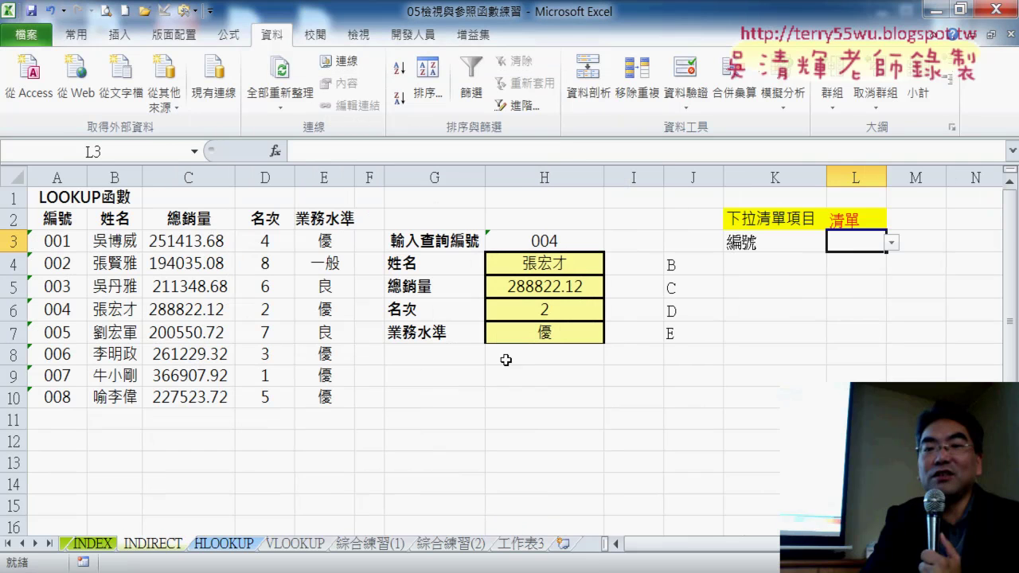
click(892, 243)
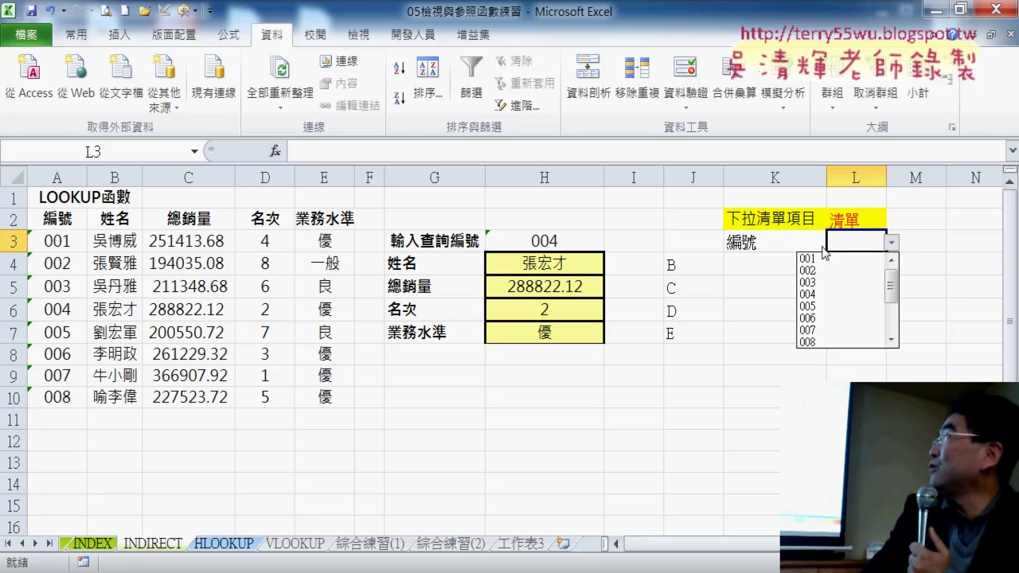
click(748, 241)
click(748, 242)
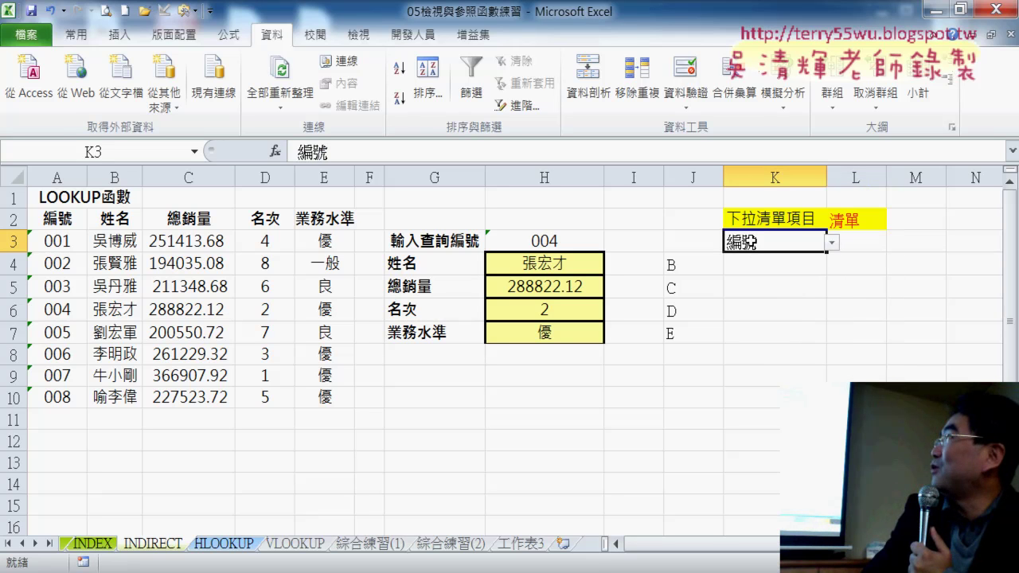
Choose 姓名 in K3 and confirm L3's dropdown now lists the names.
click(831, 244)
click(807, 271)
click(856, 242)
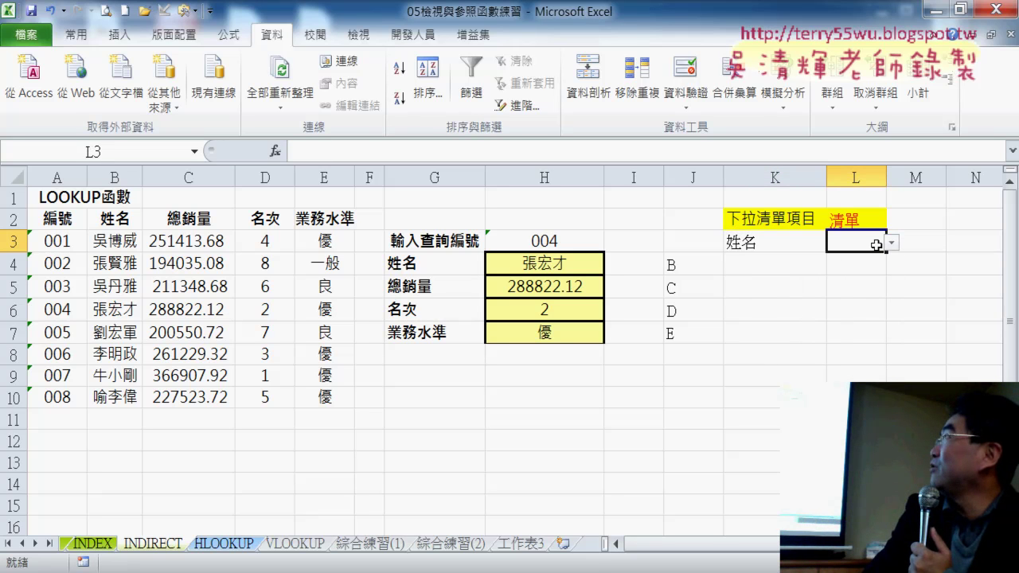
click(891, 244)
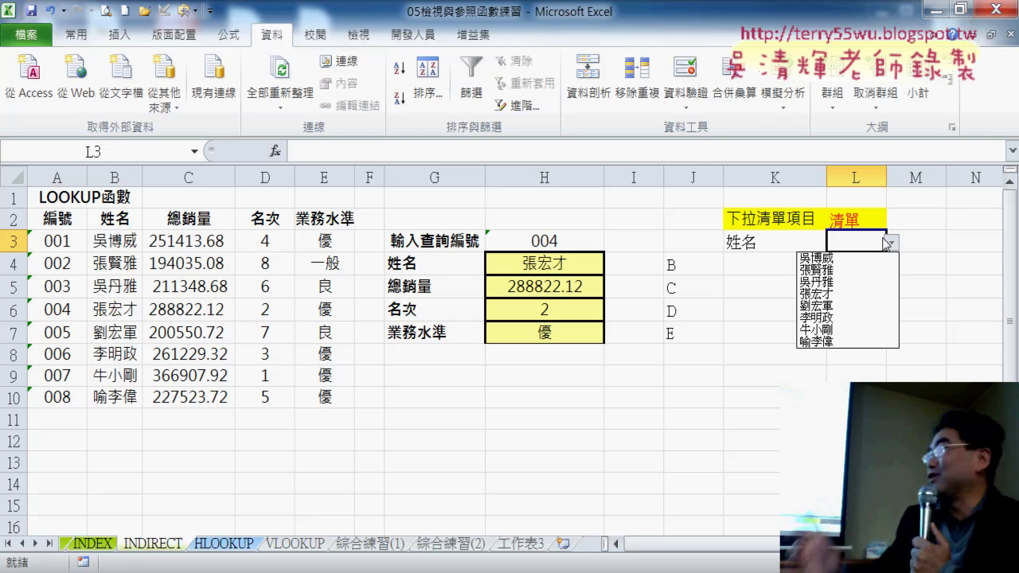
click(520, 550)
Glance at the 工作表3 sheet, then return to INDIRECT with K3 kept at 姓名.
click(522, 548)
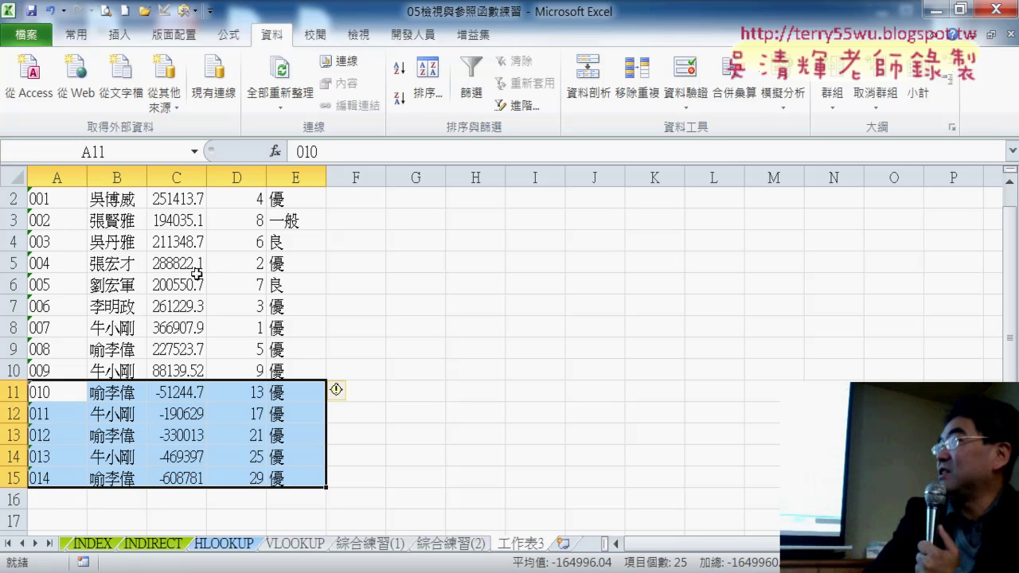
click(155, 544)
click(785, 238)
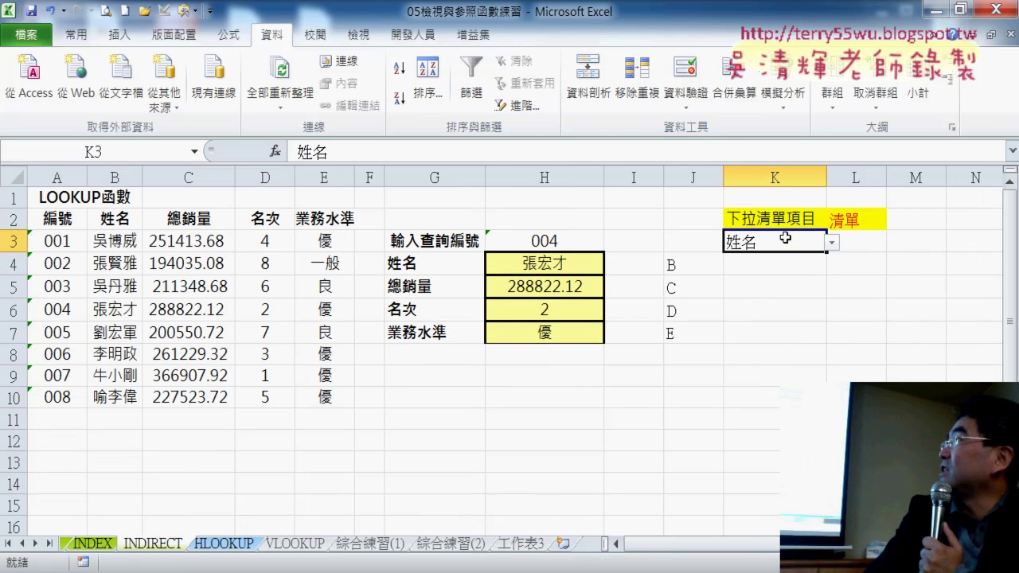
click(832, 243)
click(858, 243)
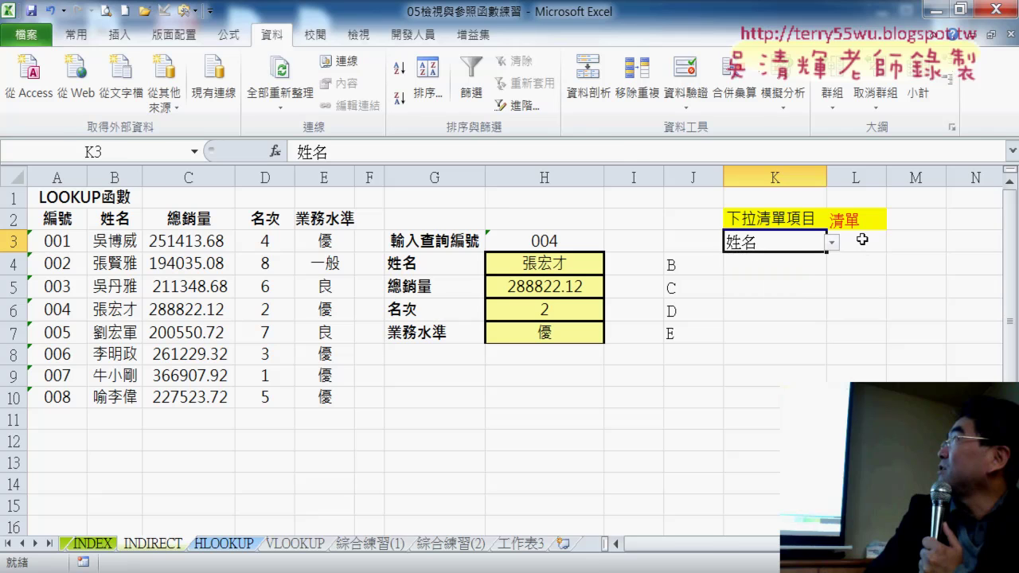
click(854, 241)
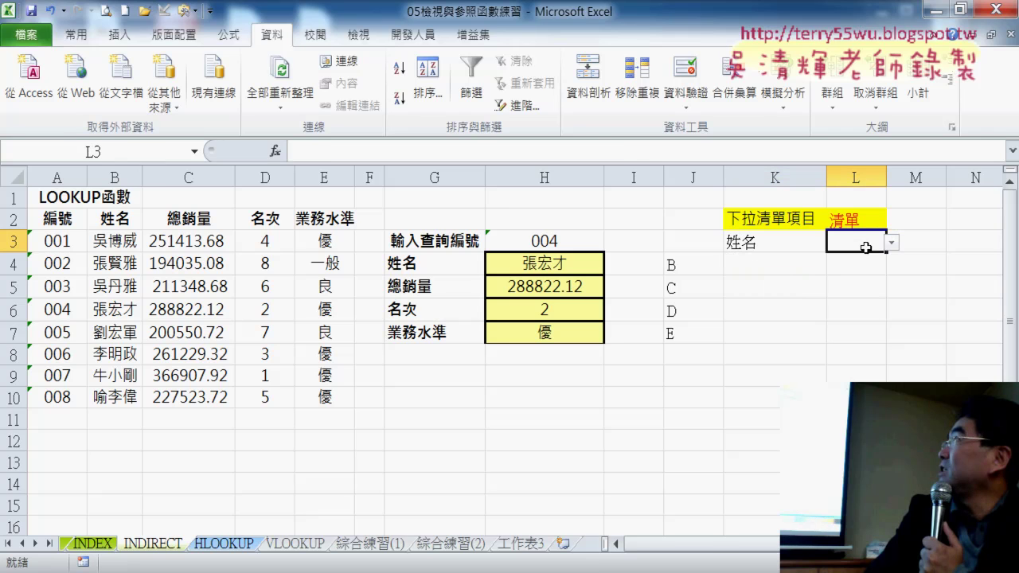
click(685, 76)
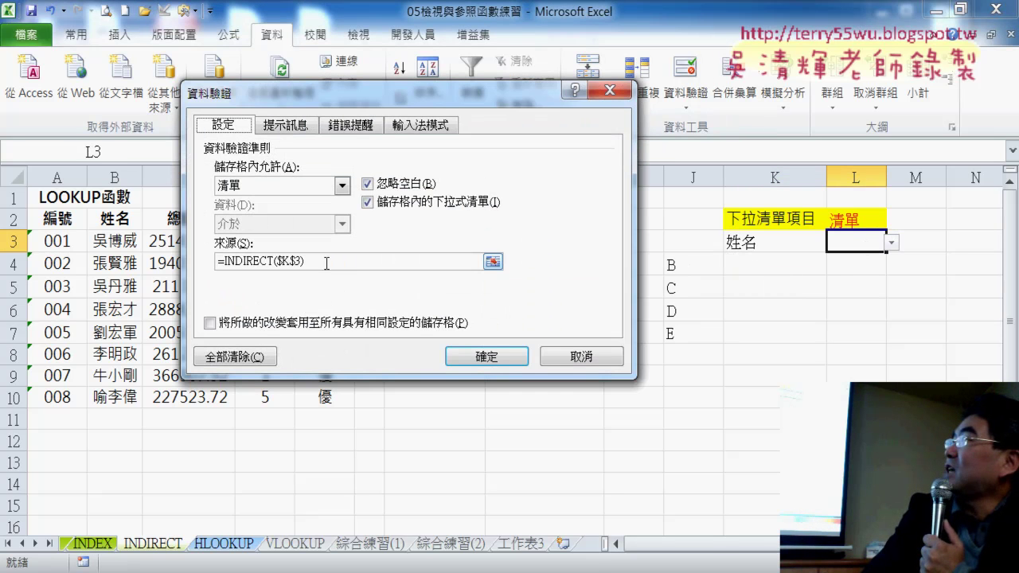
drag(327, 263, 217, 262)
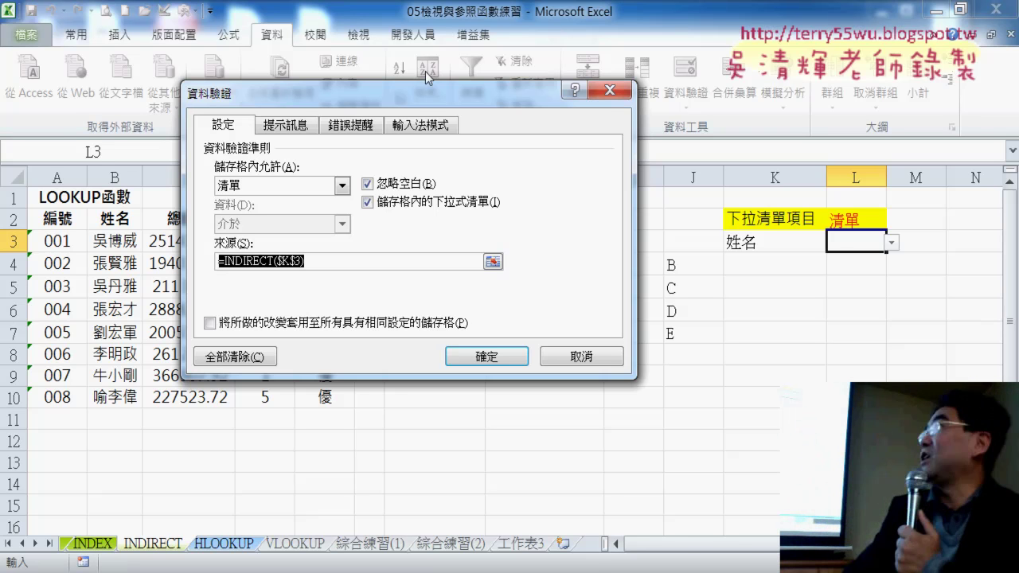
click(293, 261)
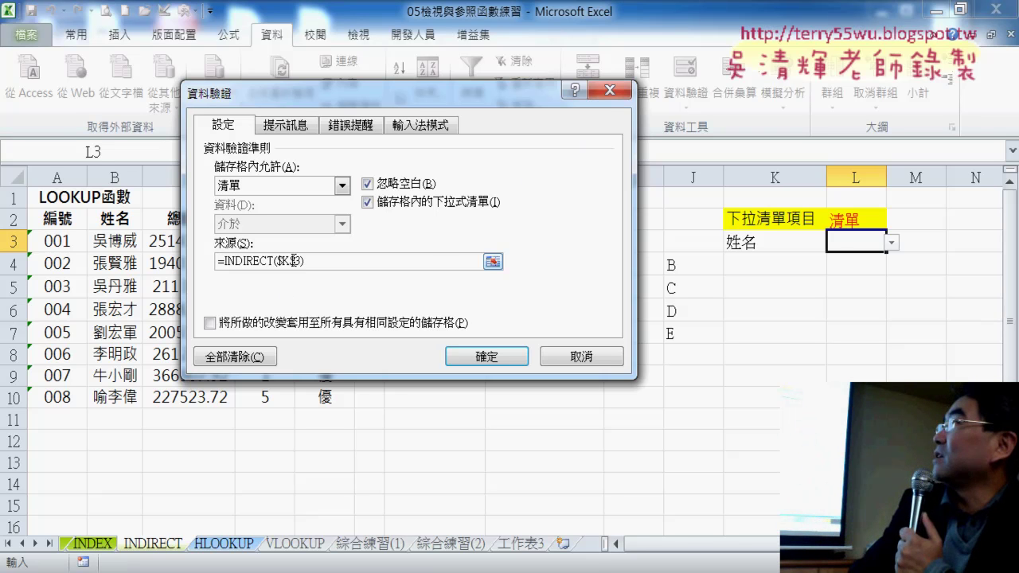
drag(302, 264, 284, 263)
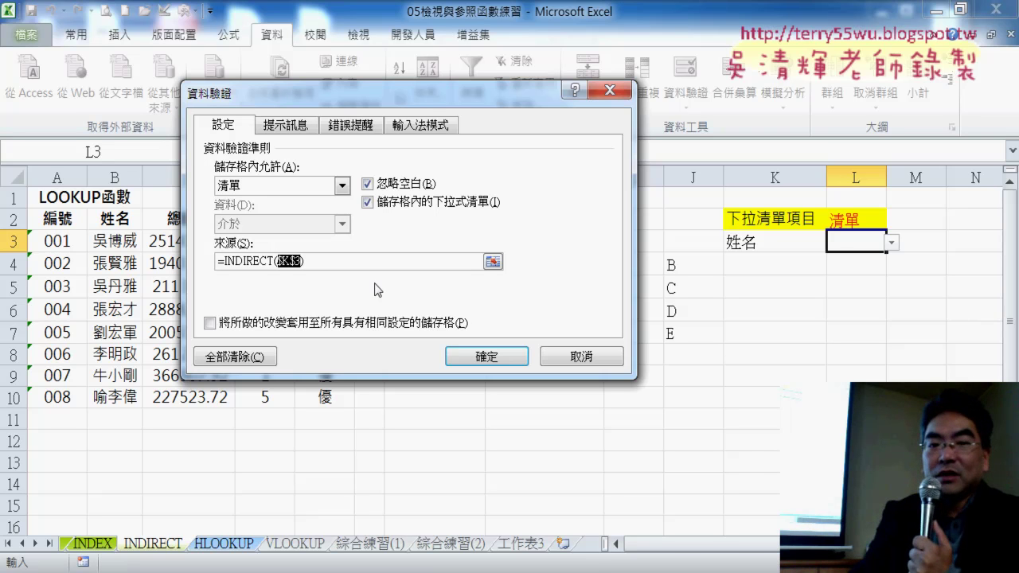
click(566, 355)
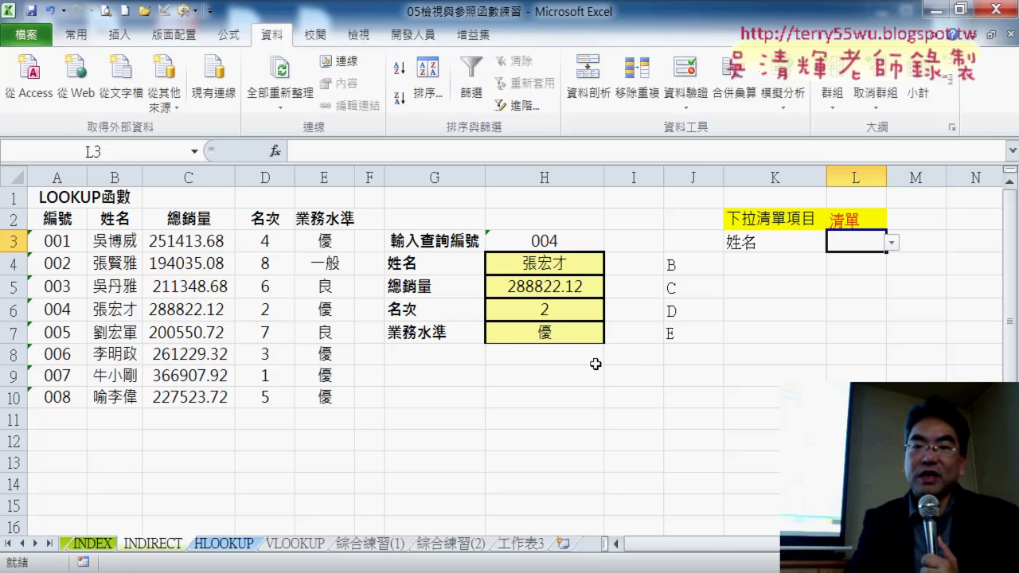
Choose 總銷量 in K3 and check that L3's dropdown lists the sales figures.
click(766, 222)
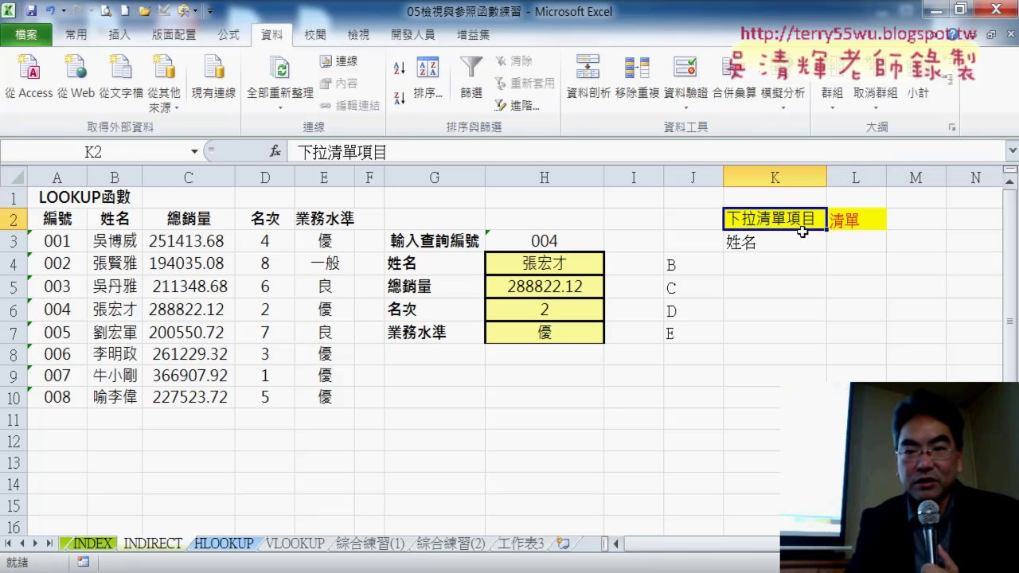
click(800, 240)
click(833, 242)
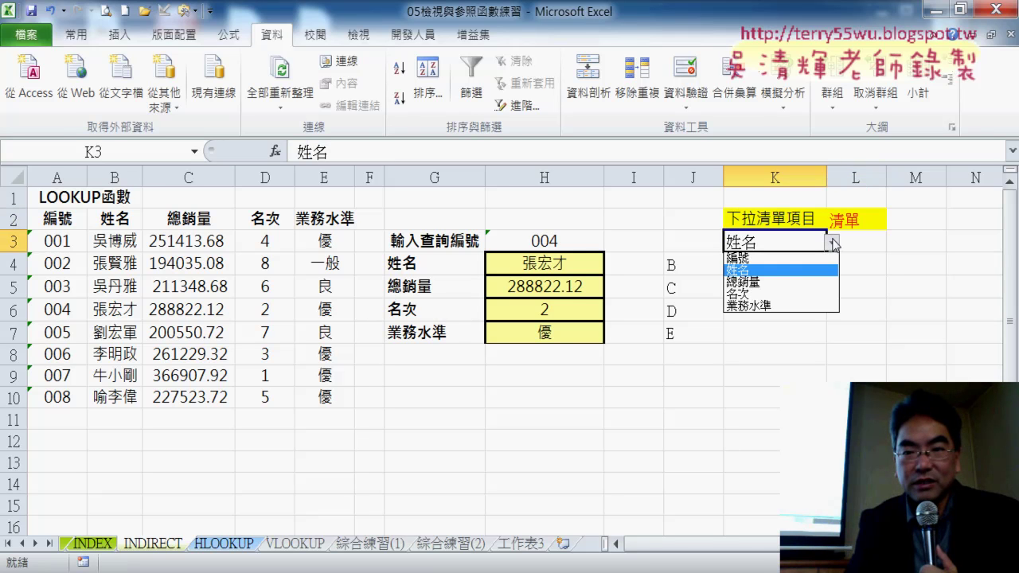
click(831, 282)
click(873, 245)
click(892, 245)
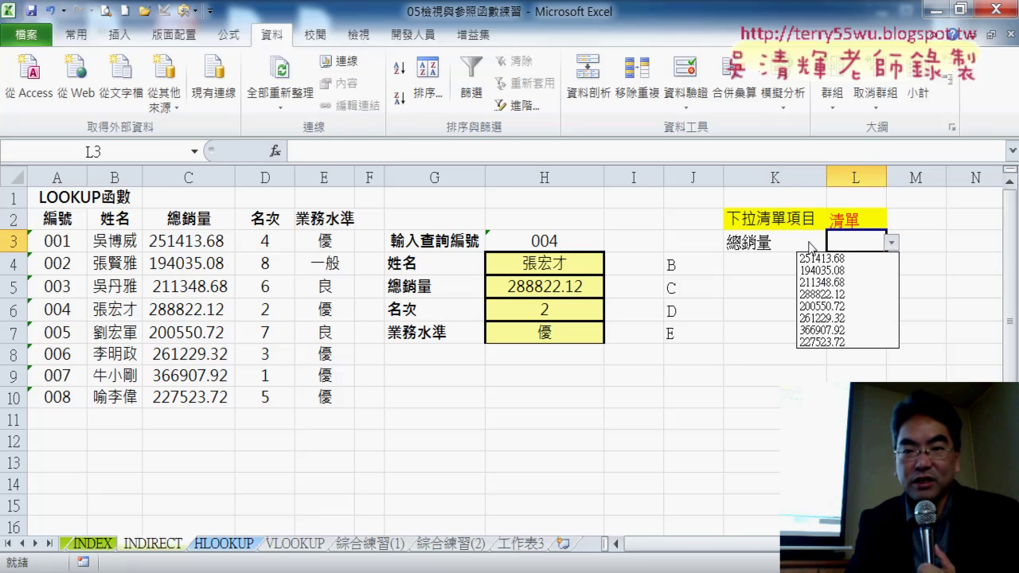
Choose 名次 in K3 and check that L3's dropdown lists the eight rank values.
click(786, 241)
click(784, 241)
click(832, 243)
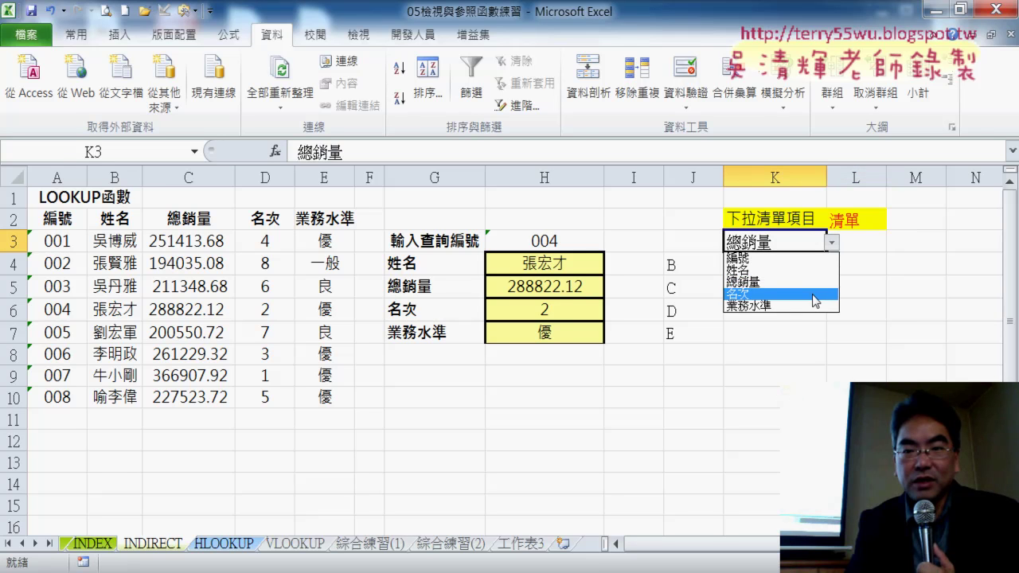
click(815, 295)
click(869, 244)
click(891, 243)
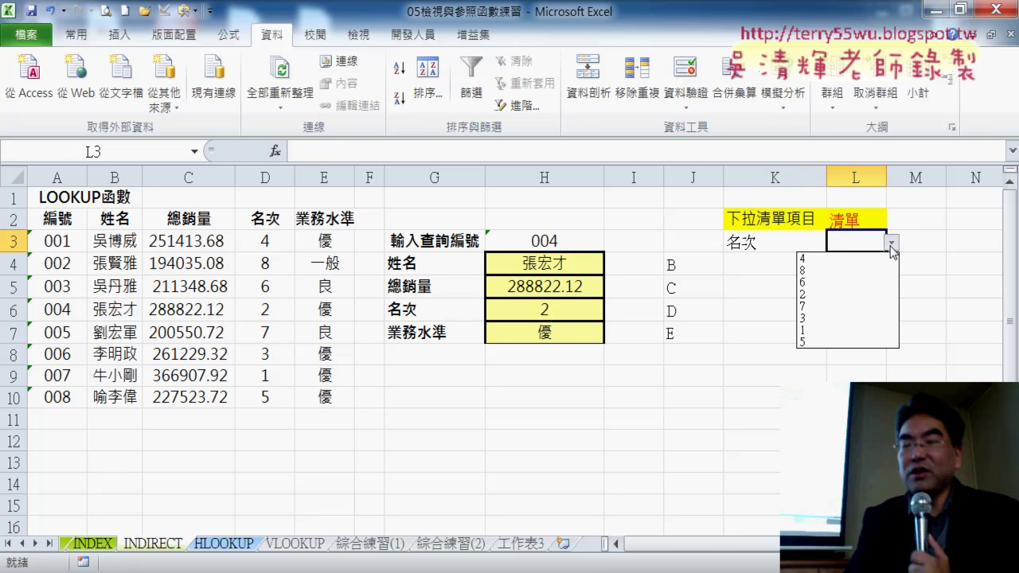